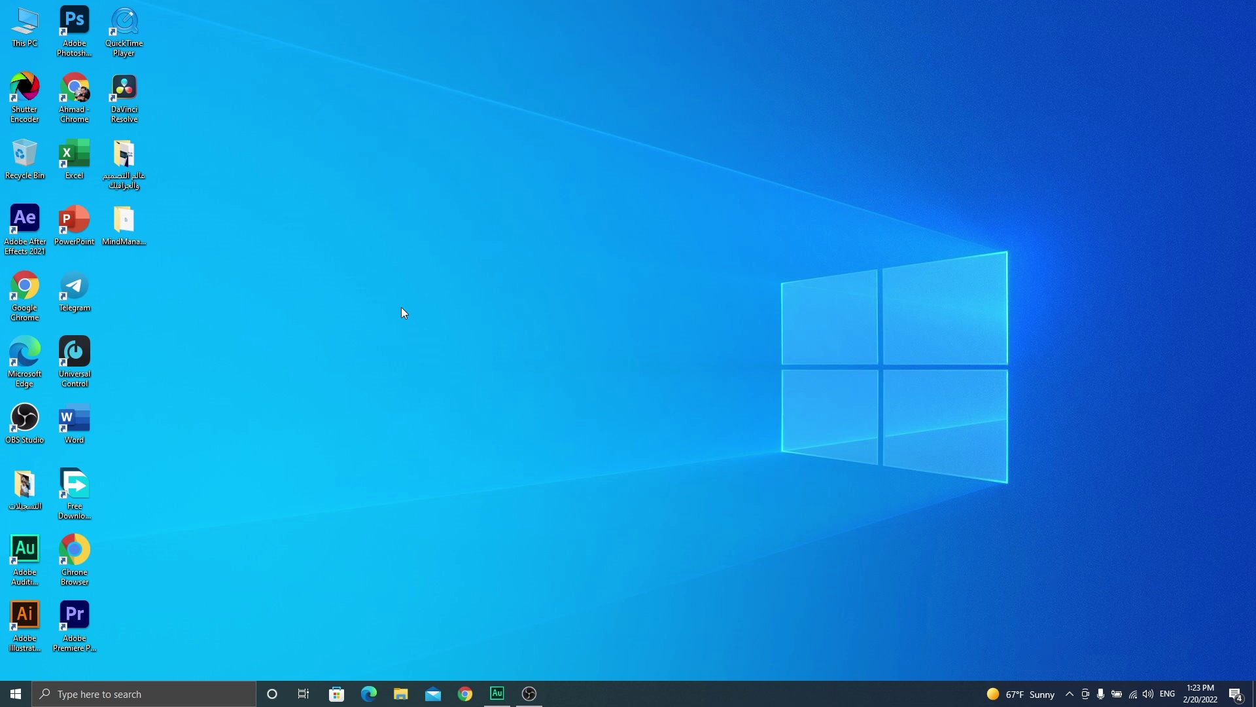
{"action": "double_click", "coordinate": [25, 26]}
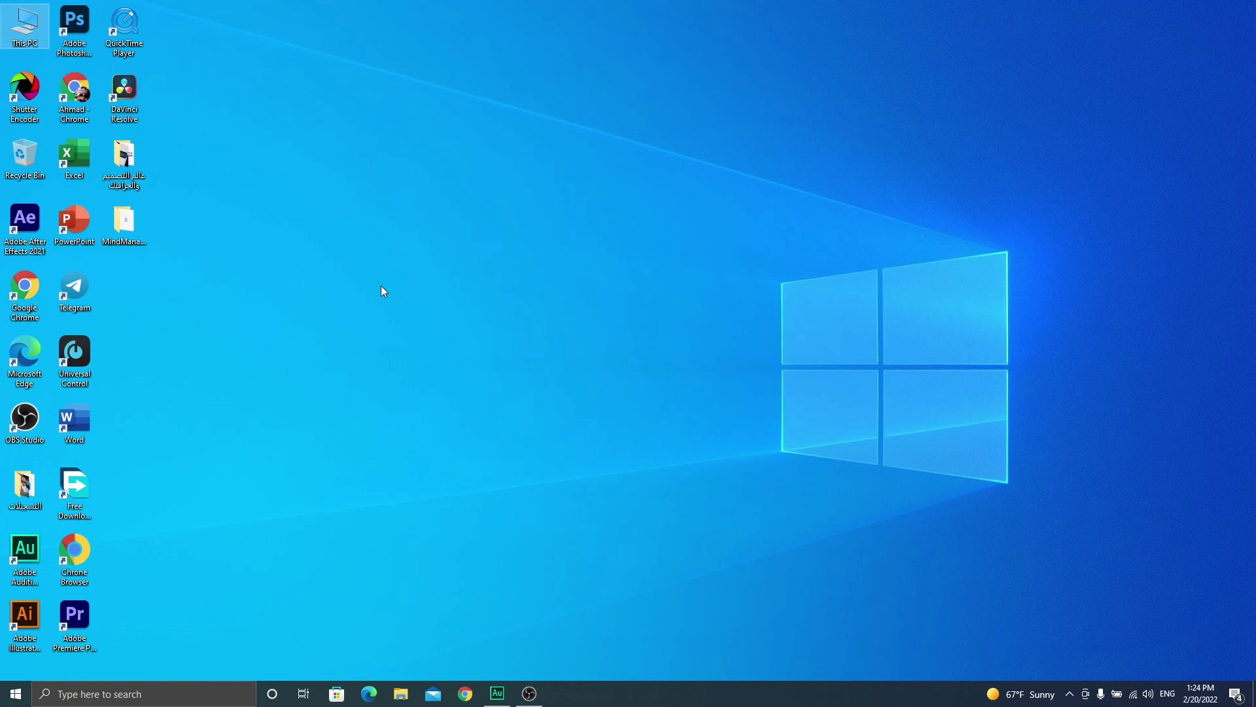
Open the Windows Temp folder by running the command temp from the Run dialog.
{"action": "right_click", "coordinate": [13, 696]}
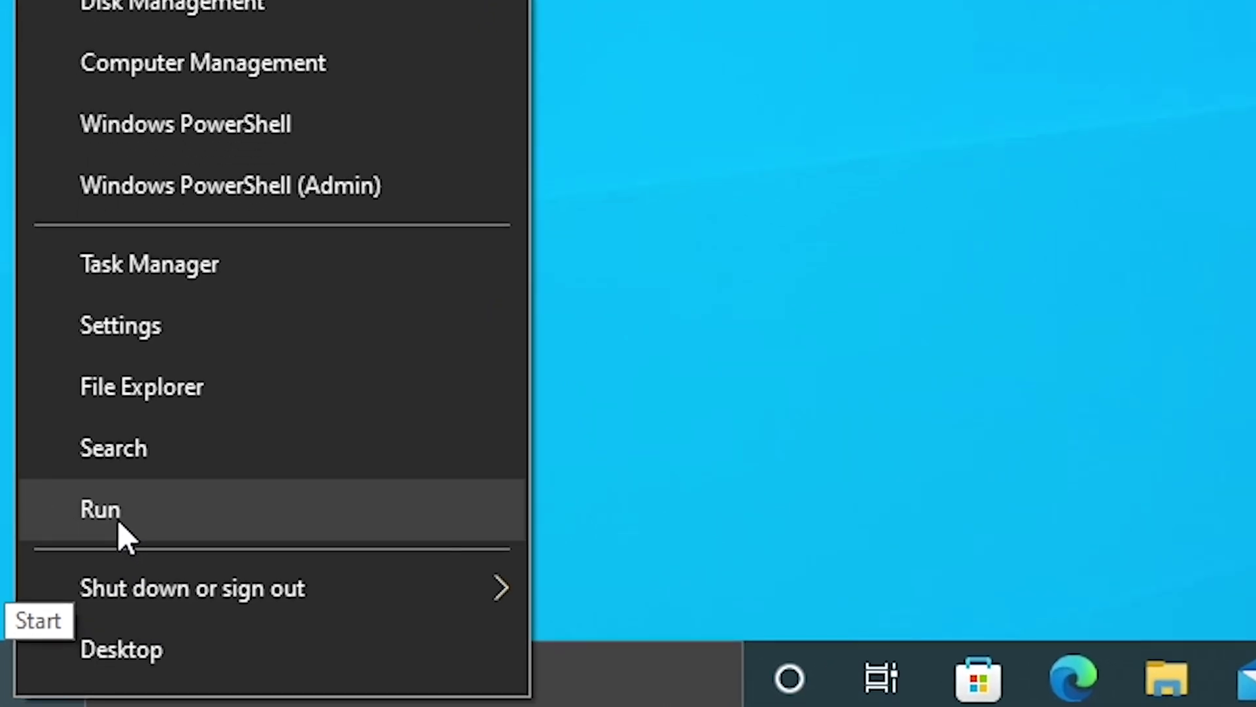
{"action": "left_click", "coordinate": [117, 517]}
{"action": "left_click_drag", "start_coordinate": [382, 247], "coordinate": [736, 53]}
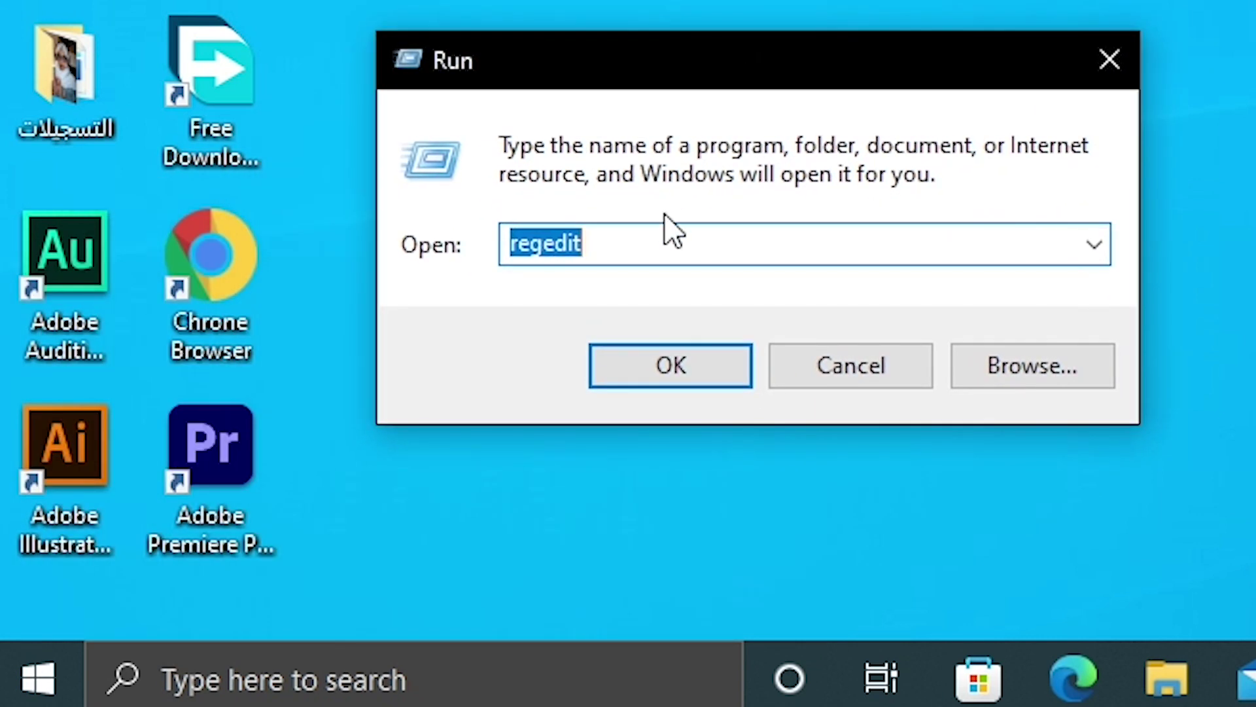
{"action": "key", "text": "BackSpace"}
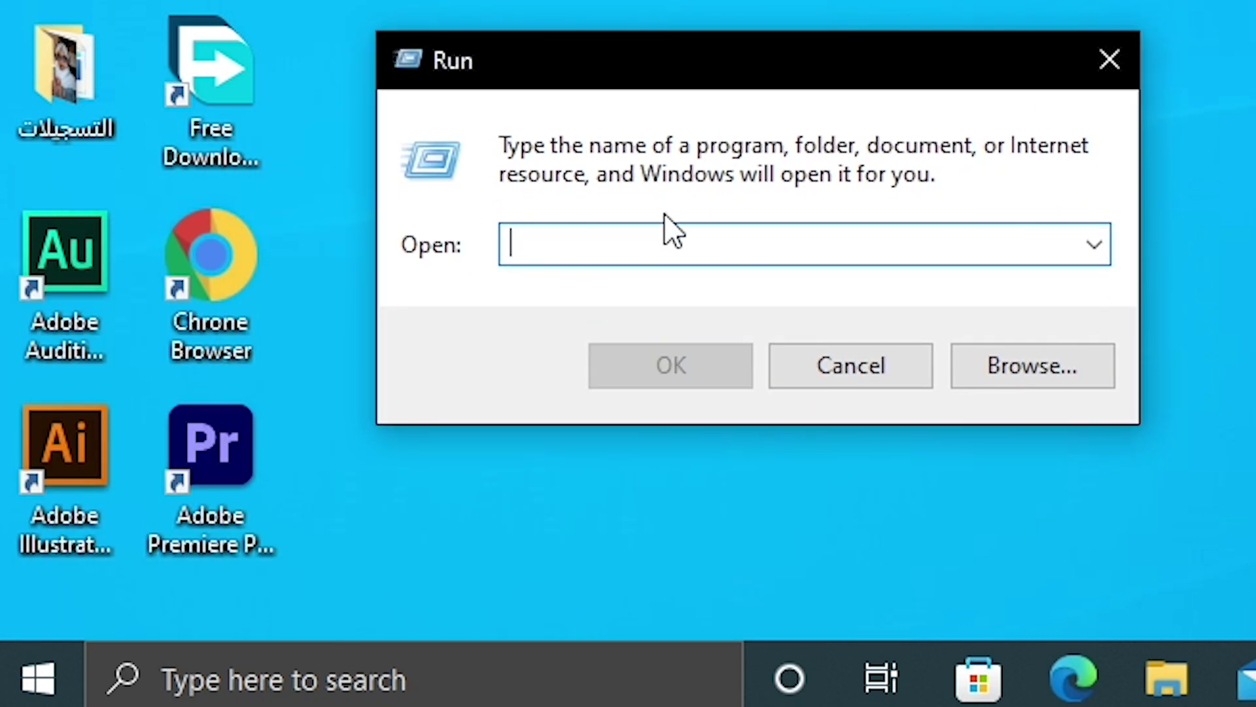
{"action": "type", "text": "tem"}
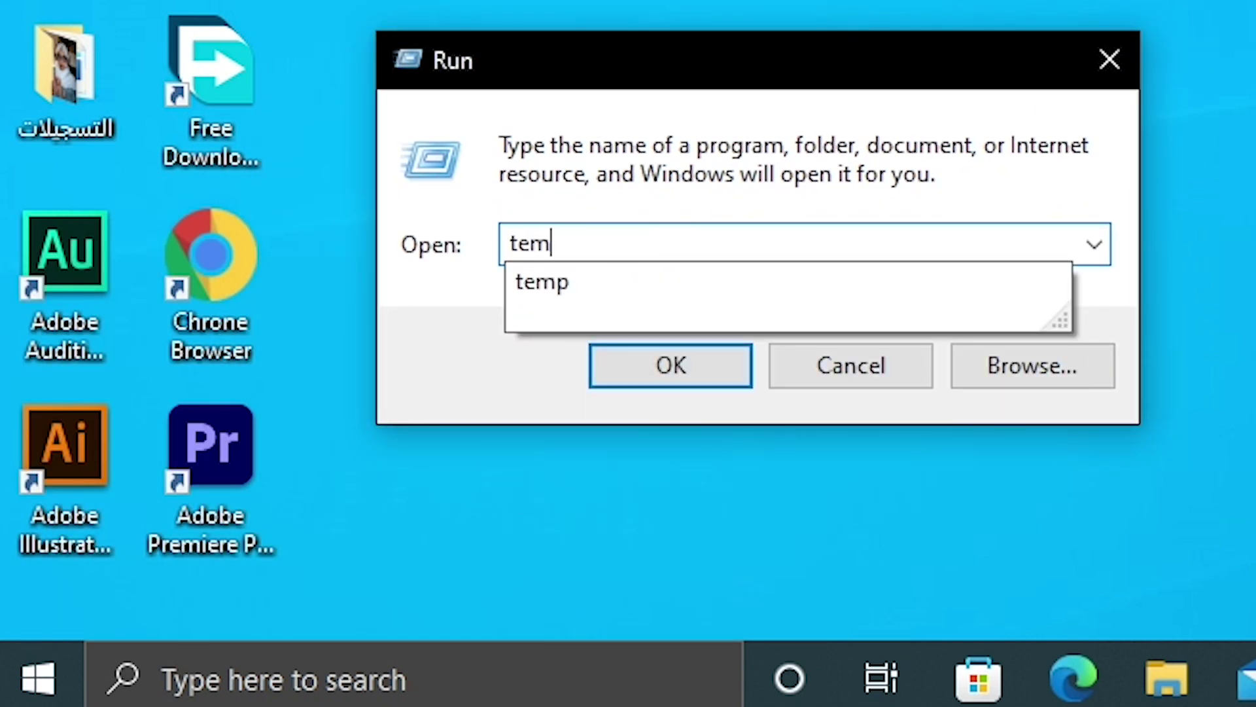
{"action": "type", "text": "p"}
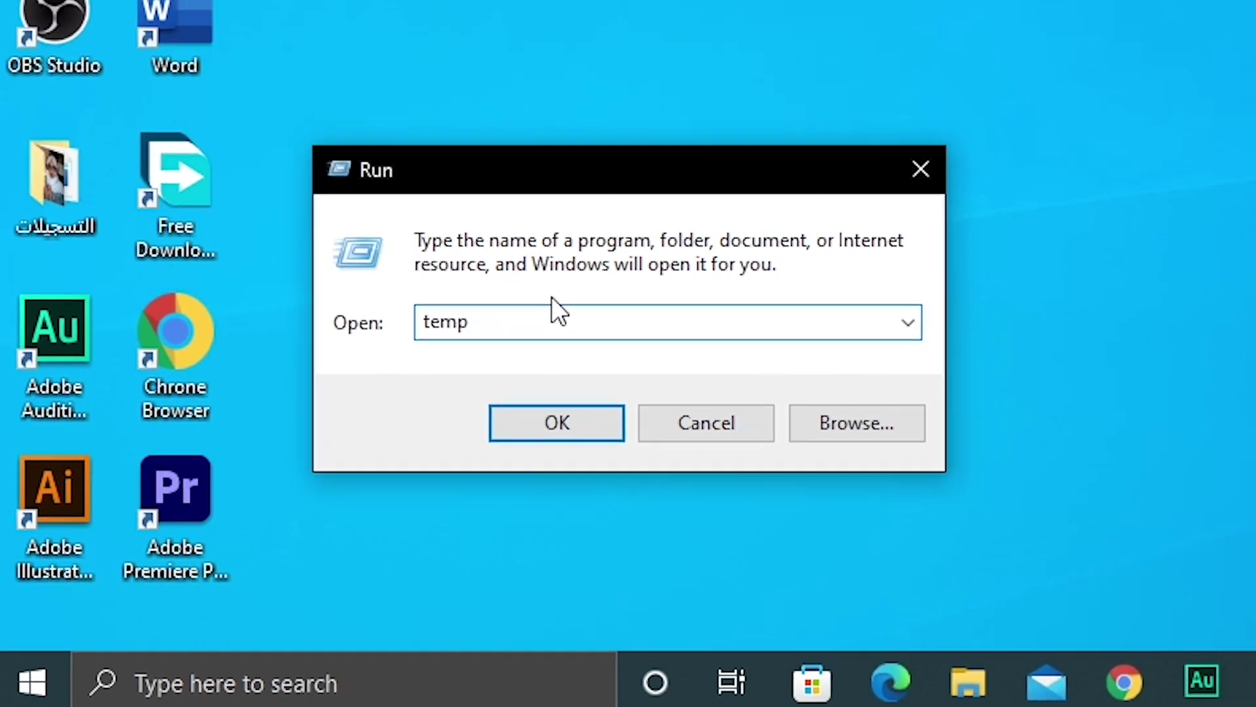
{"action": "key", "text": "Return"}
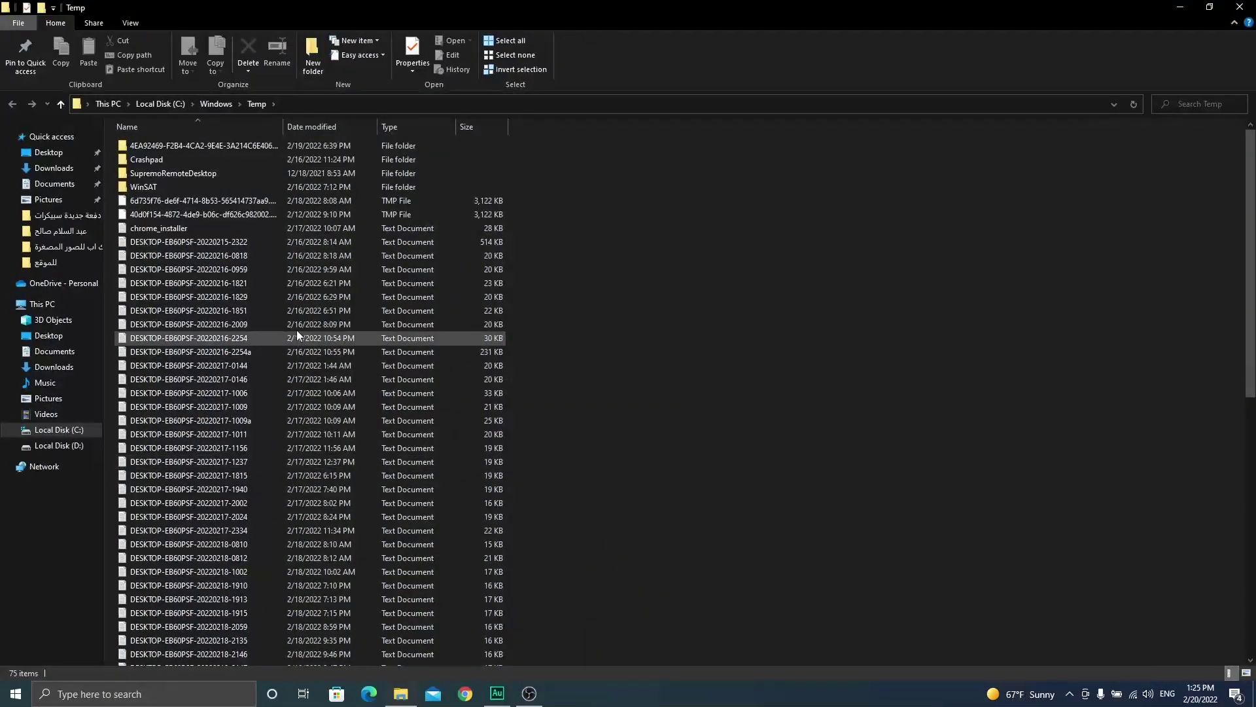
Select every item in the Windows Temp folder and permanently delete them all.
{"action": "left_click", "coordinate": [299, 329]}
{"action": "scroll", "coordinate": [305, 390], "scroll_direction": "down", "scroll_amount": 12}
{"action": "scroll", "coordinate": [305, 391], "scroll_direction": "up", "scroll_amount": 3}
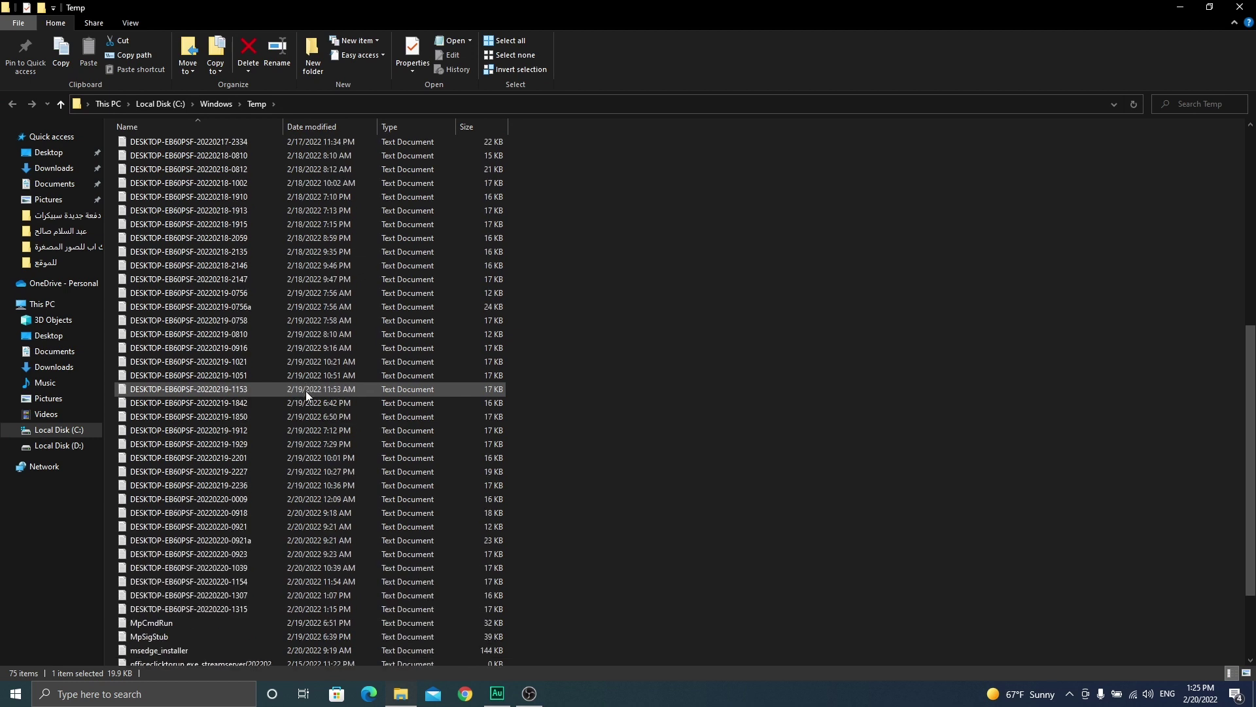
{"action": "left_click", "coordinate": [305, 389]}
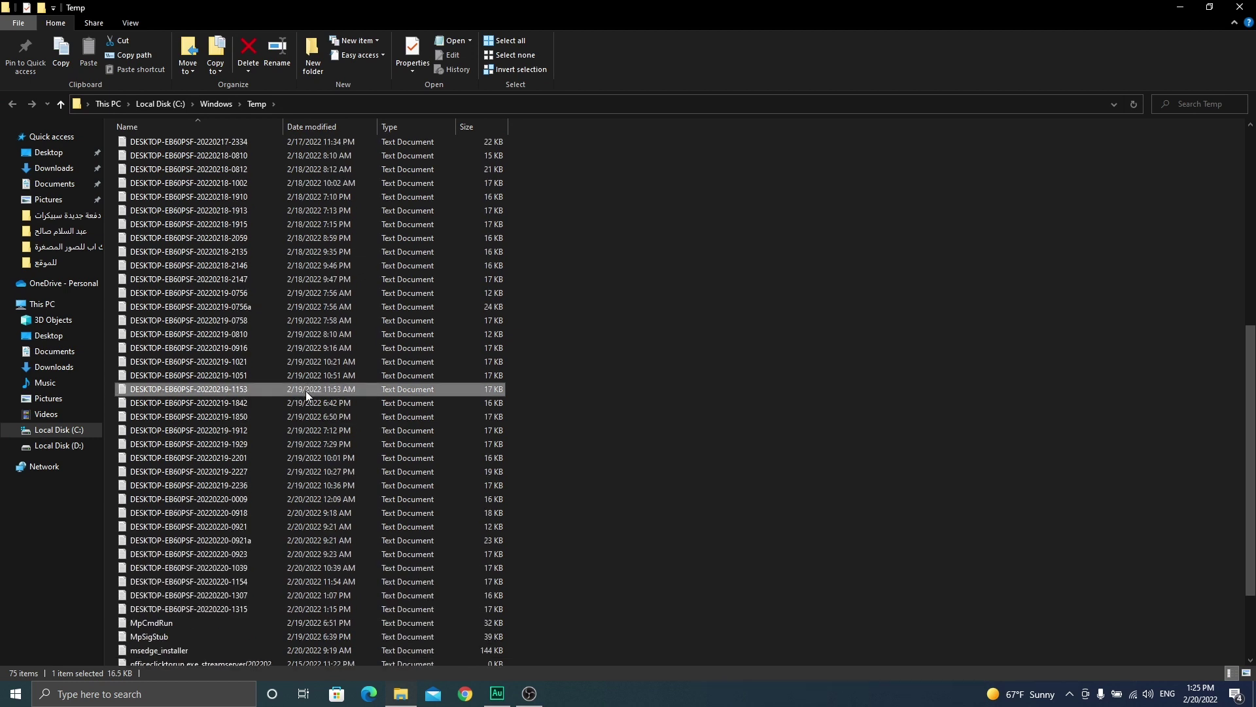
{"action": "key", "text": "ctrl+a"}
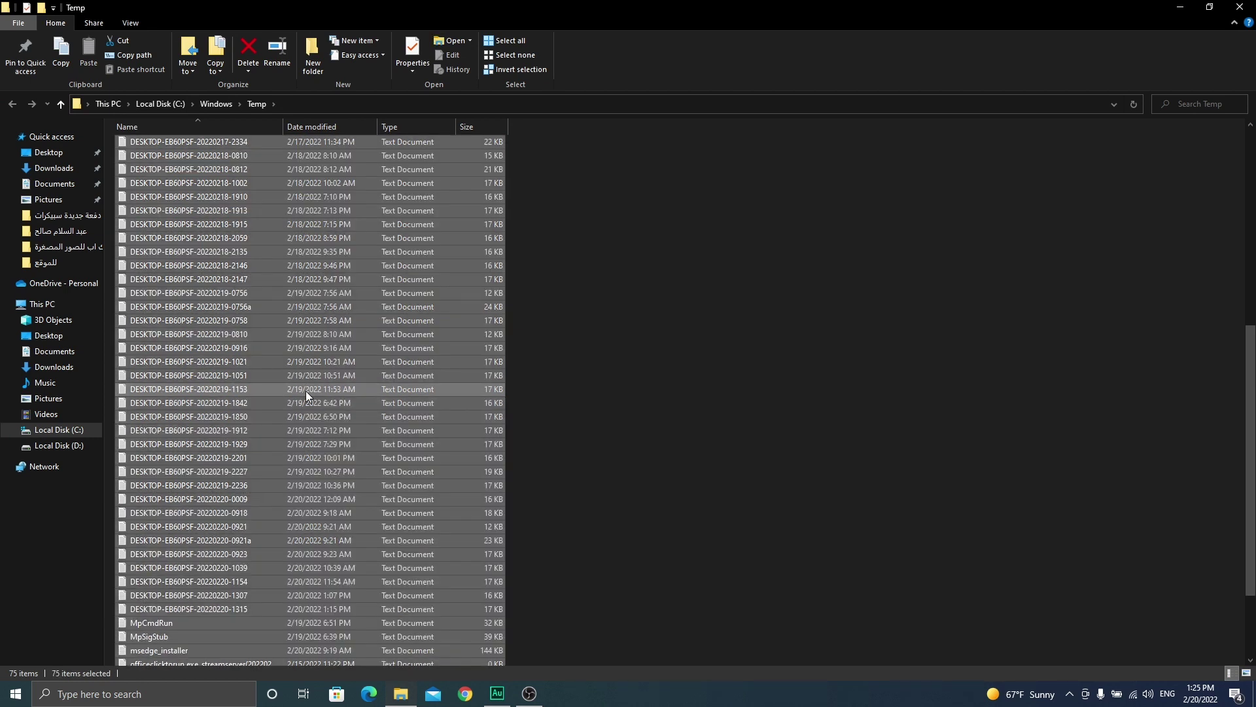
{"action": "key", "text": "shift+Delete"}
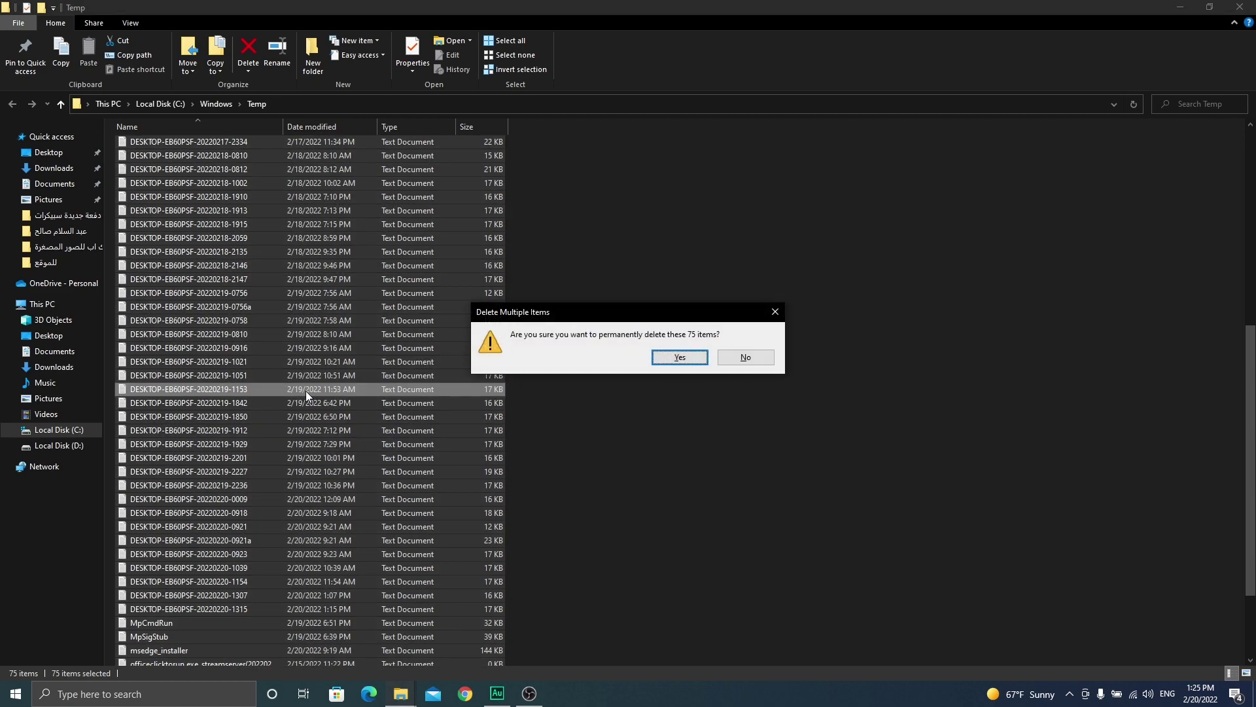
{"action": "key", "text": "Return"}
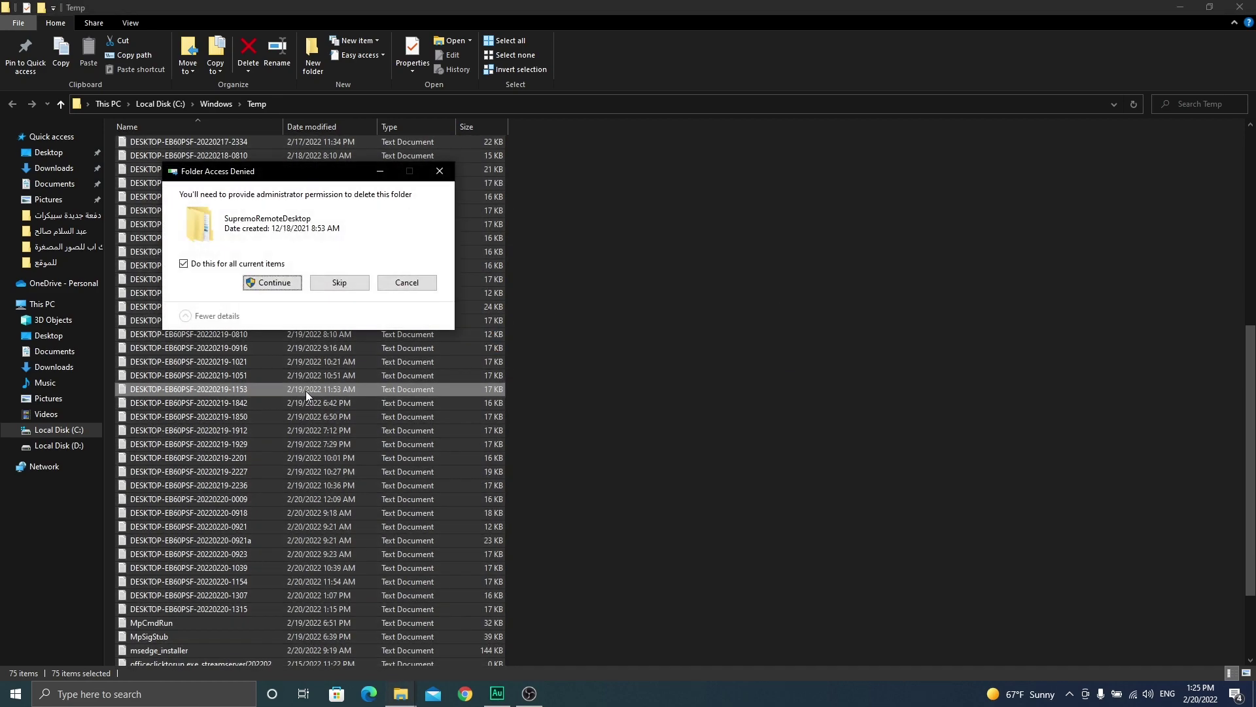
Continue the deletion with administrator permission, skipping all items that are still access-denied or in use.
{"action": "left_click", "coordinate": [273, 282]}
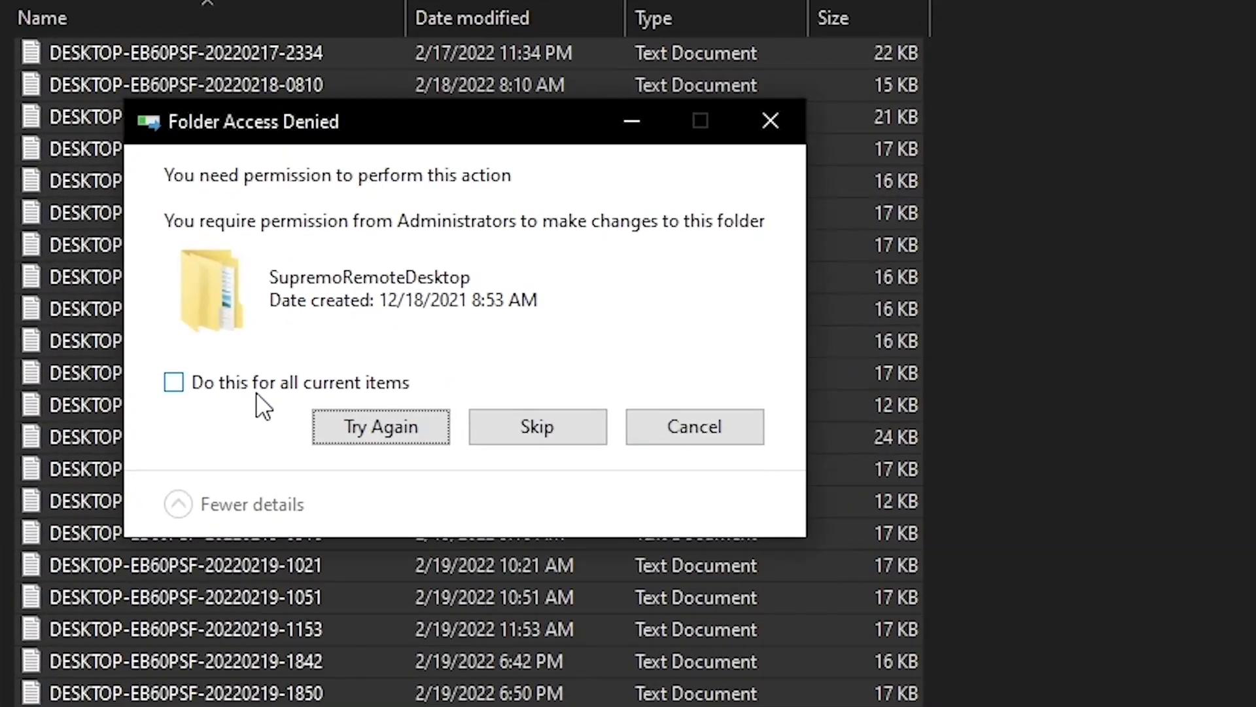
{"action": "left_click", "coordinate": [229, 357]}
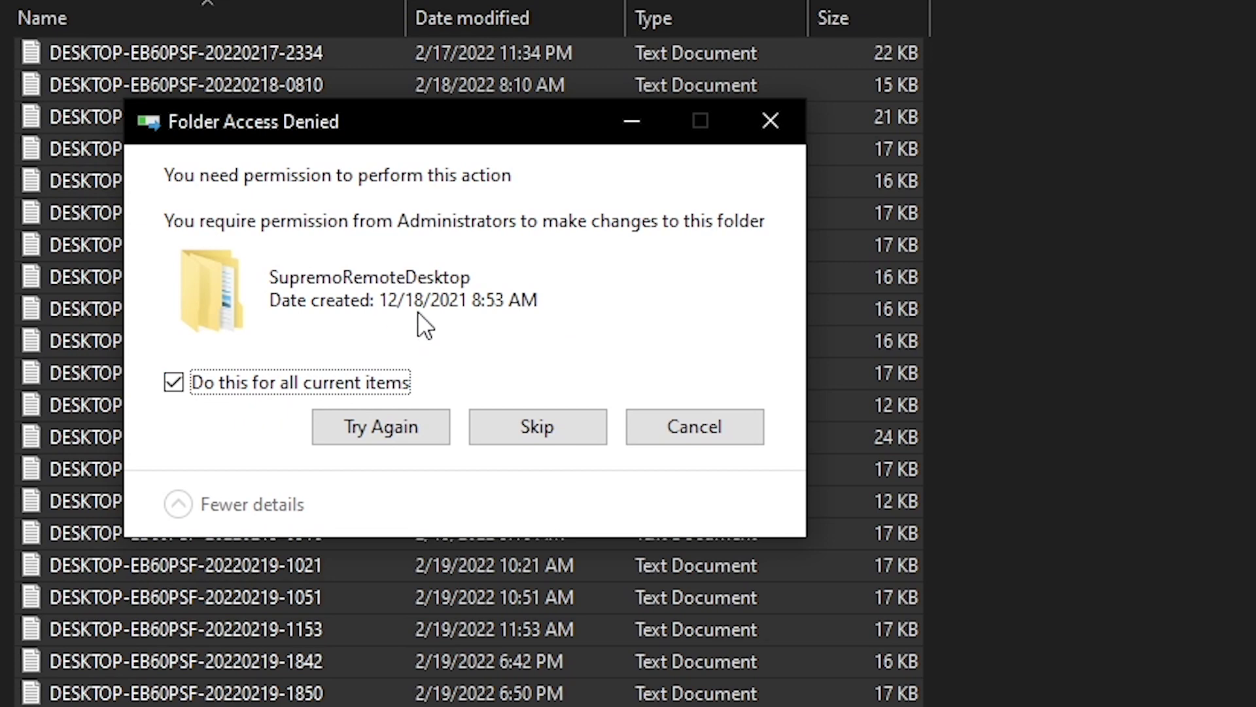
{"action": "left_click", "coordinate": [496, 433]}
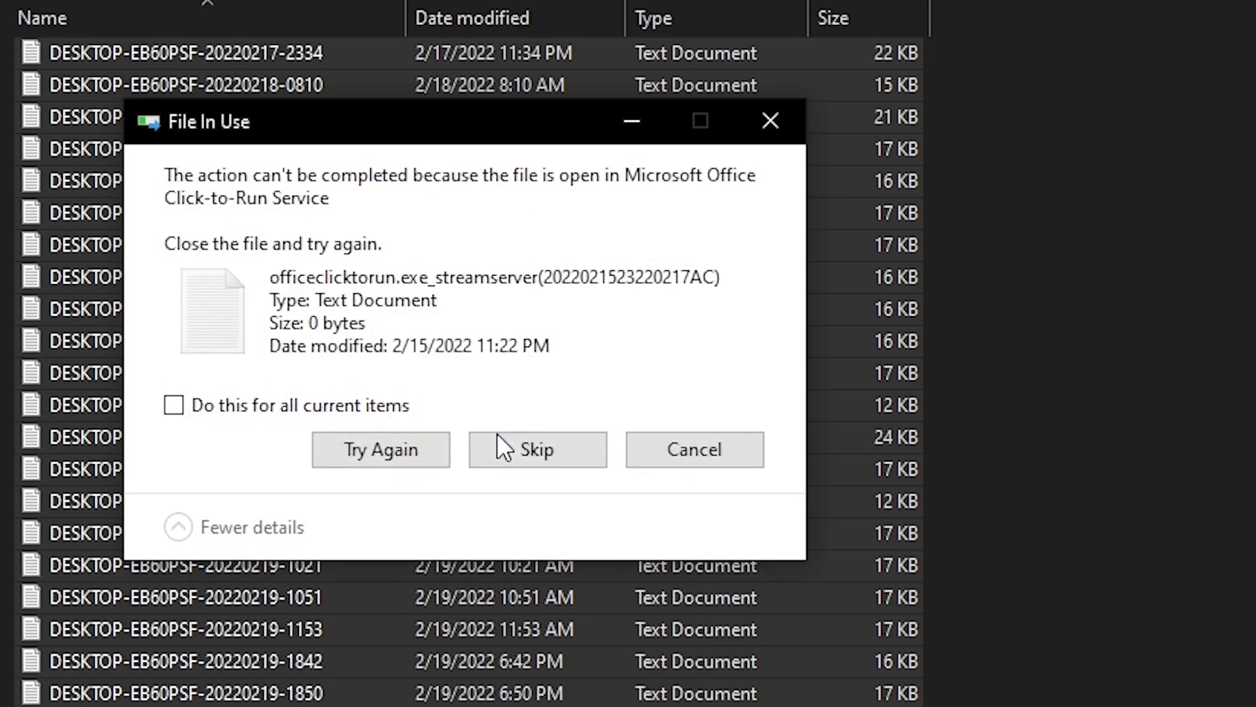
{"action": "left_click", "coordinate": [350, 406]}
{"action": "left_click", "coordinate": [532, 453]}
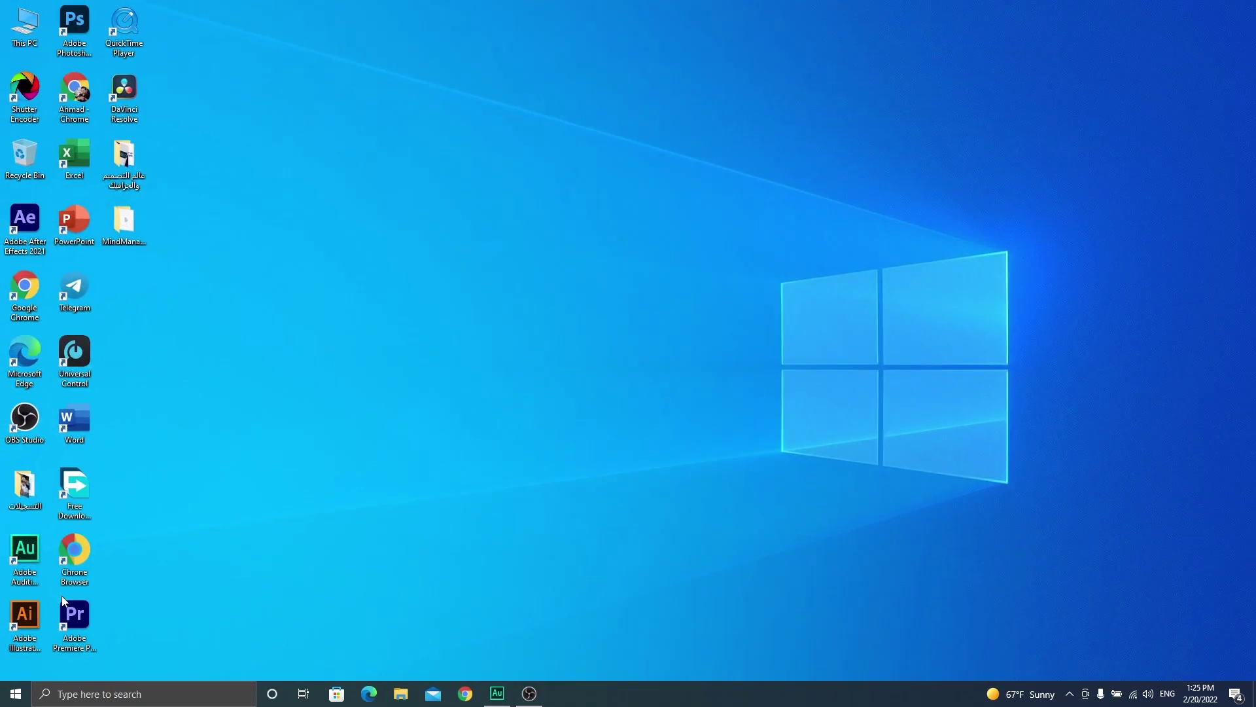
Open the user's local temporary files folder by running %temp% from the Run dialog.
{"action": "right_click", "coordinate": [15, 691]}
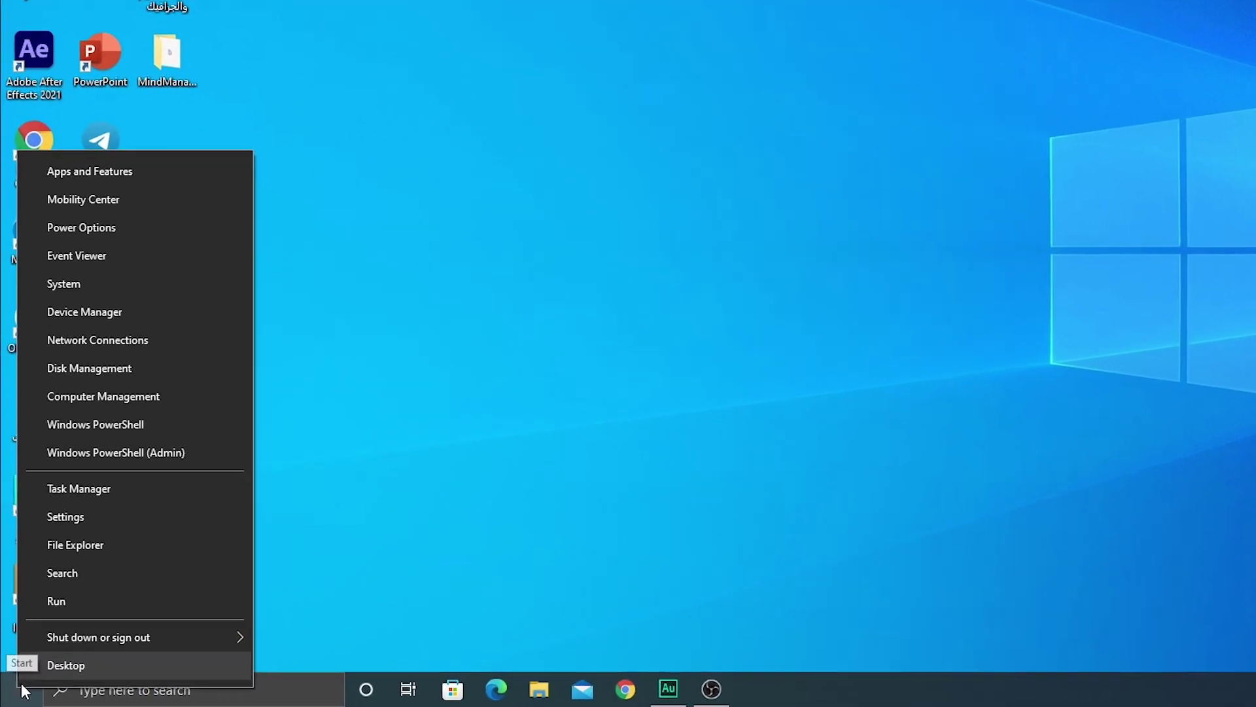
{"action": "left_click", "coordinate": [56, 601]}
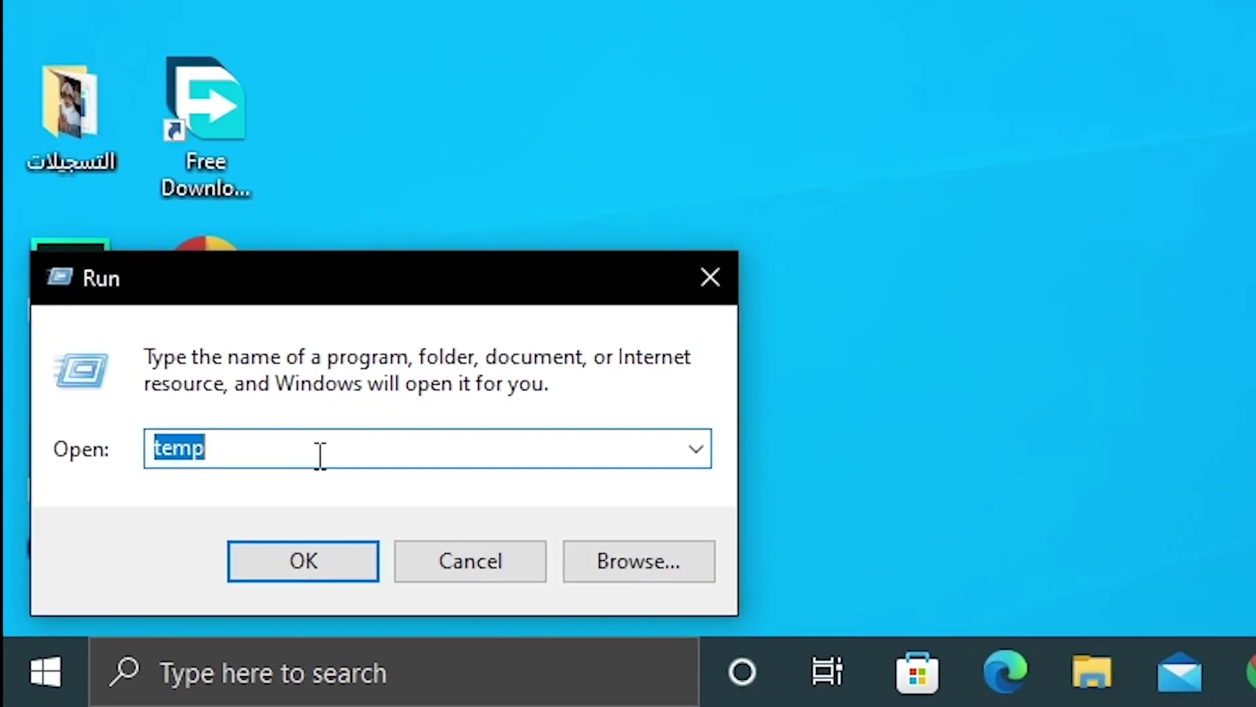
{"action": "left_click", "coordinate": [318, 453]}
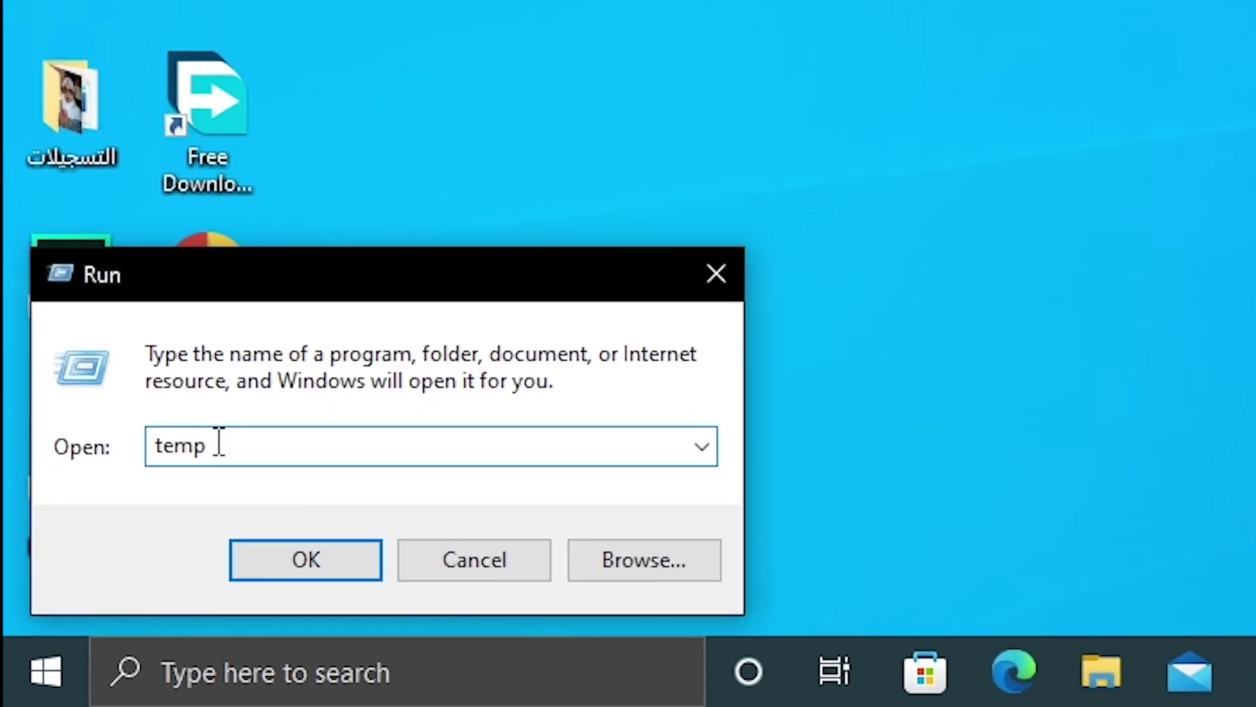
{"action": "key", "text": "Home"}
{"action": "type", "text": "%"}
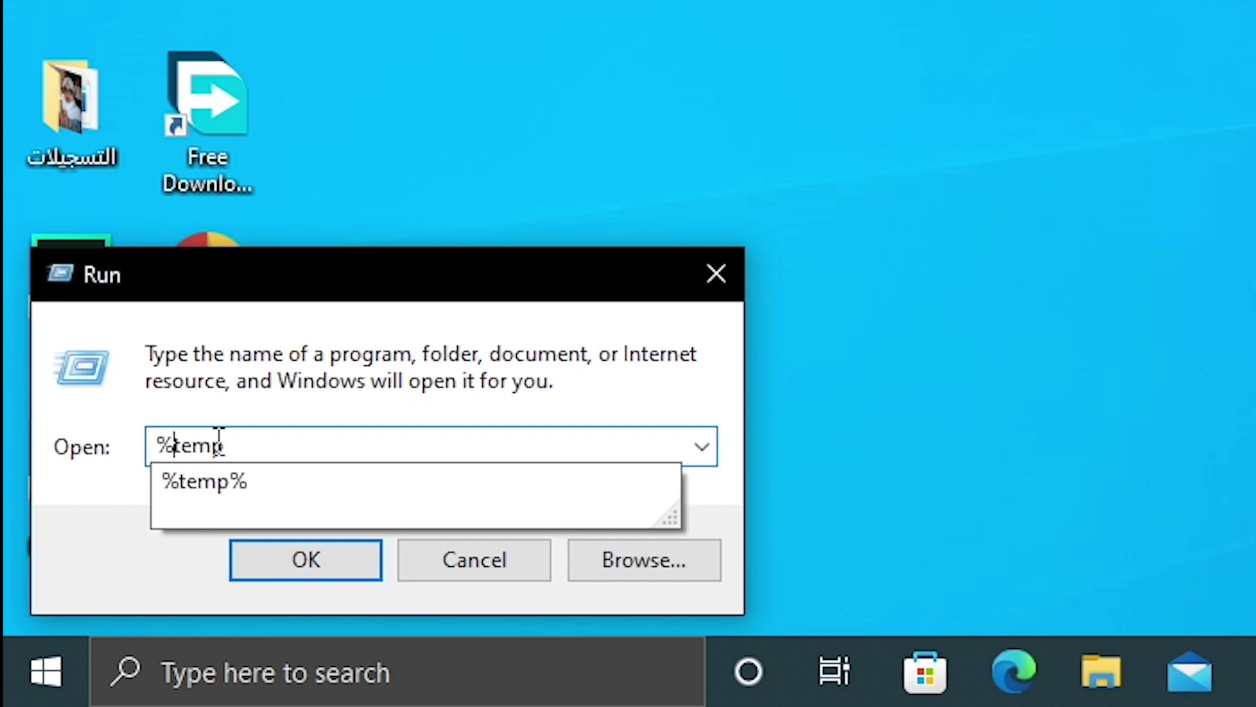
{"action": "key", "text": "End"}
{"action": "type", "text": "%"}
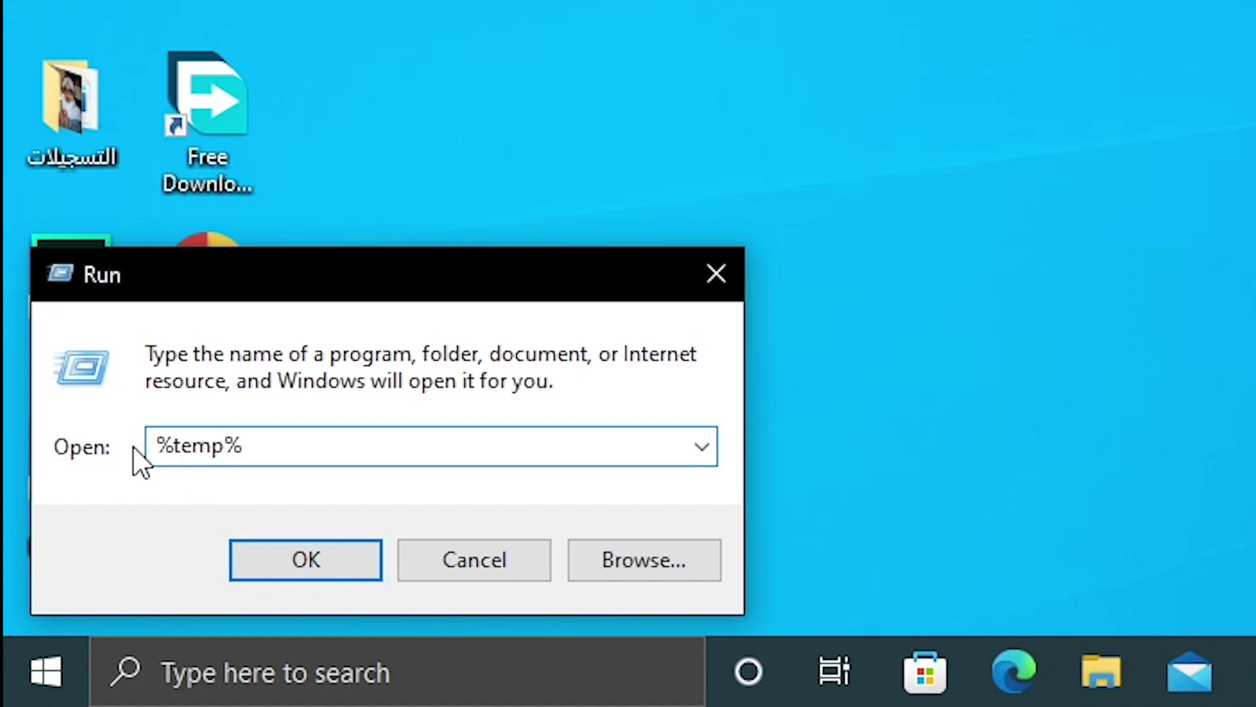
{"action": "left_click", "coordinate": [263, 560]}
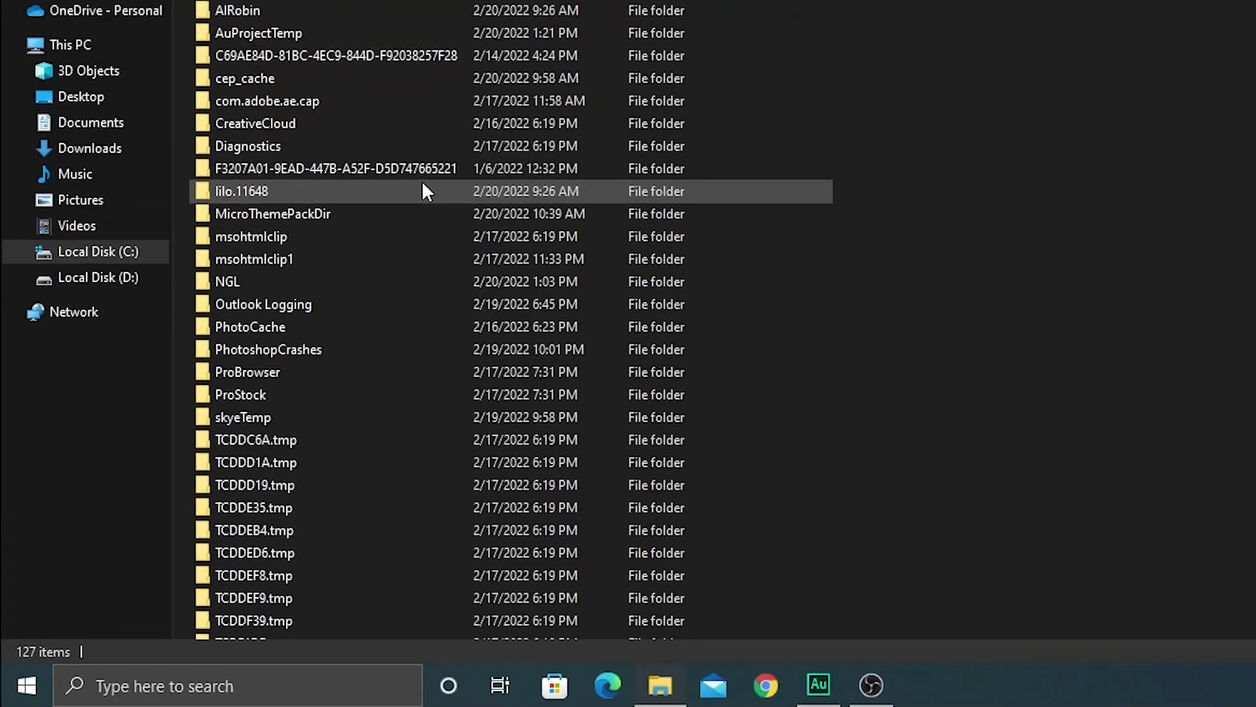
Permanently delete everything in the user's Temp folder, skipping all files in use, and close the folder window.
{"action": "left_click", "coordinate": [422, 185]}
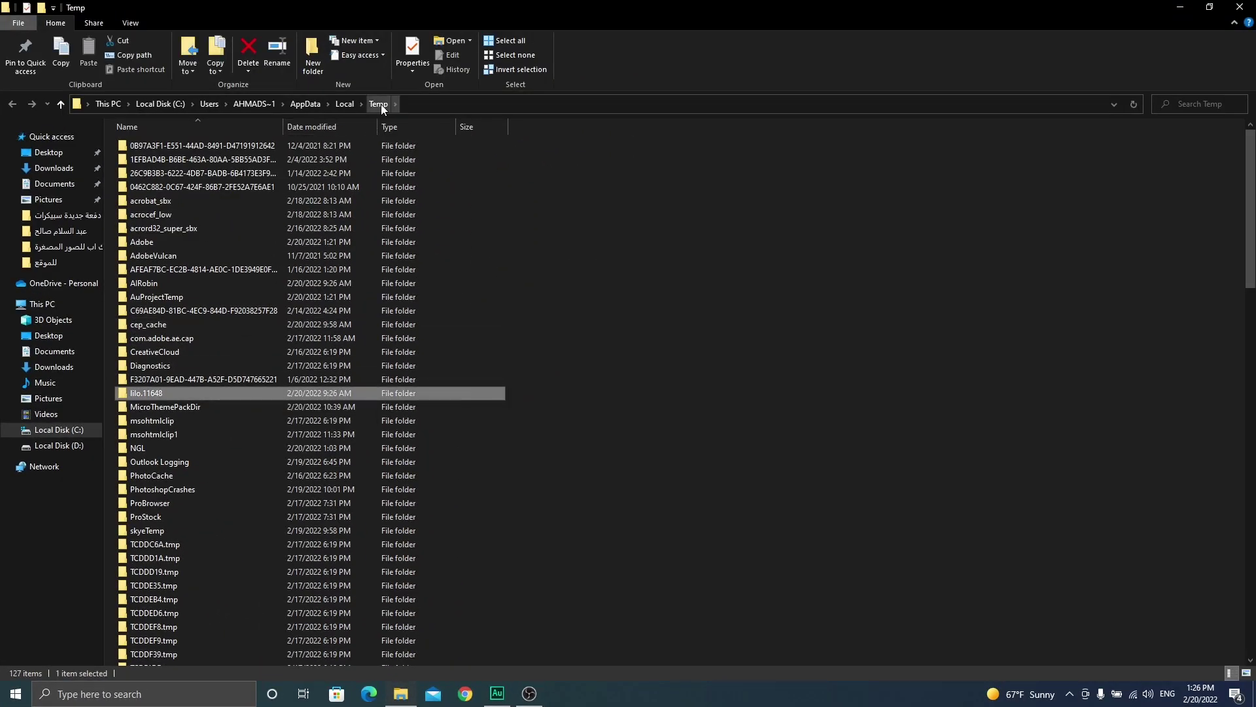
{"action": "key", "text": "ctrl+a"}
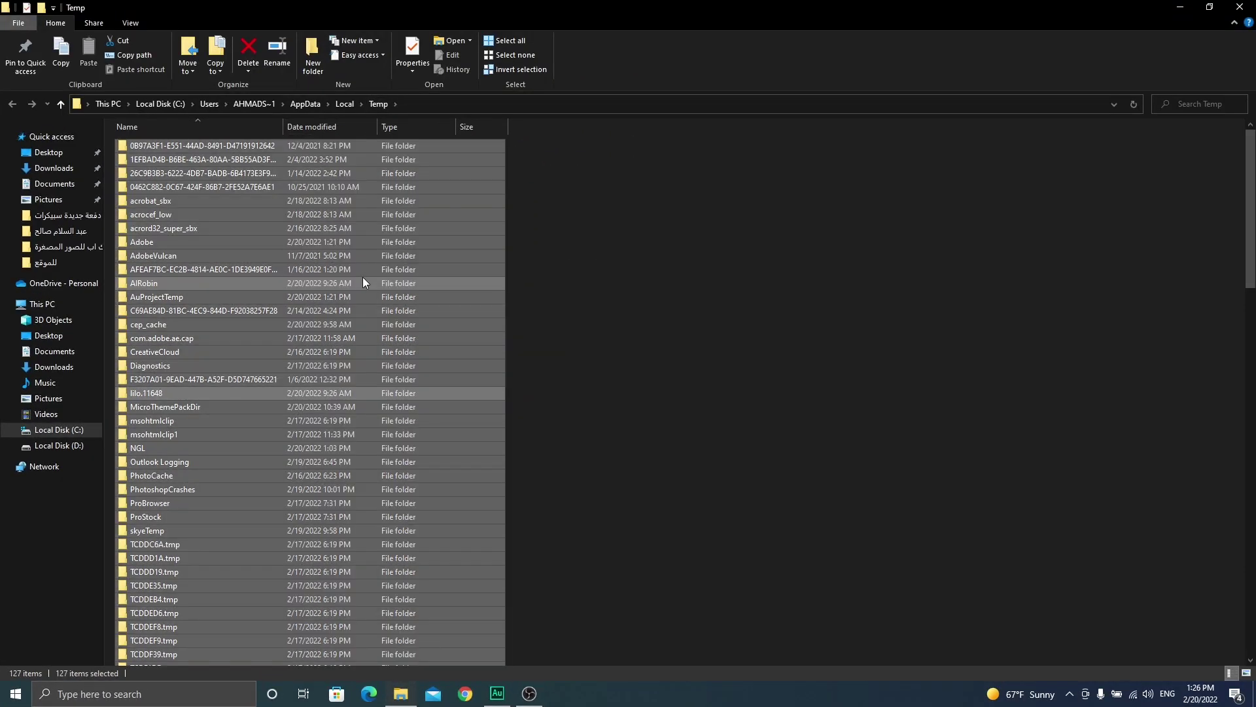
{"action": "key", "text": "shift+Delete"}
{"action": "key", "text": "Return"}
{"action": "left_click", "coordinate": [527, 294]}
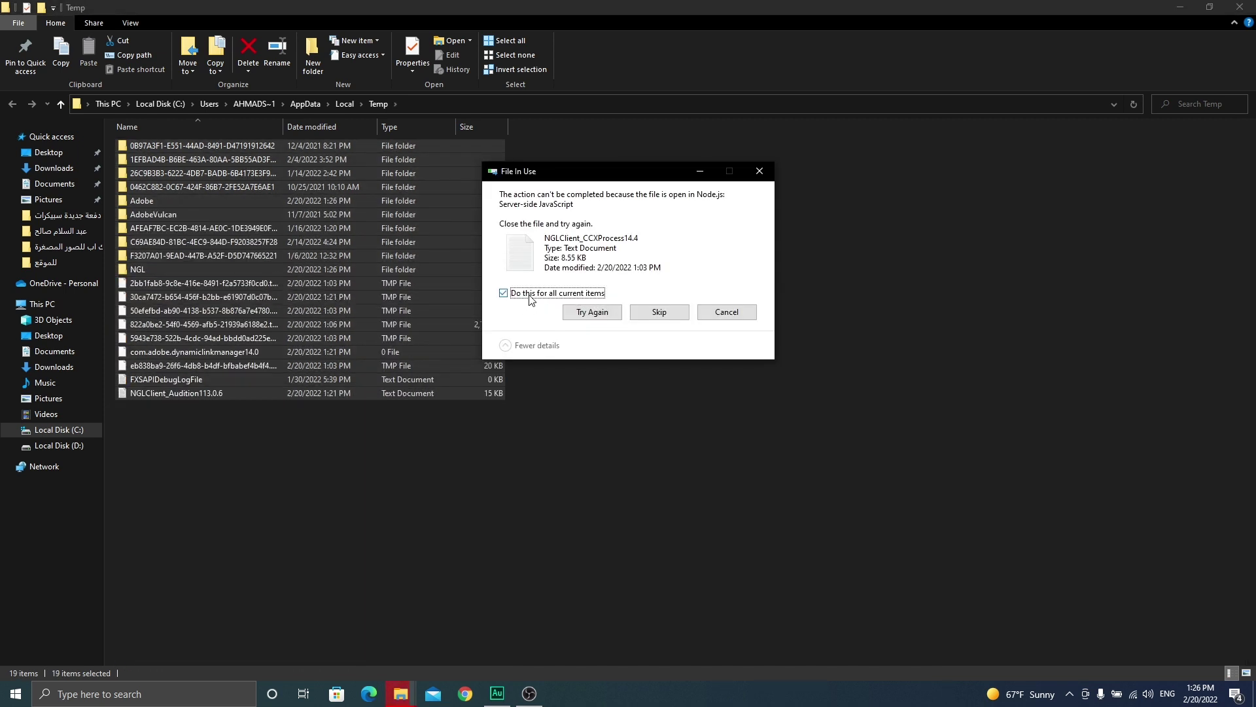
{"action": "left_click", "coordinate": [659, 312]}
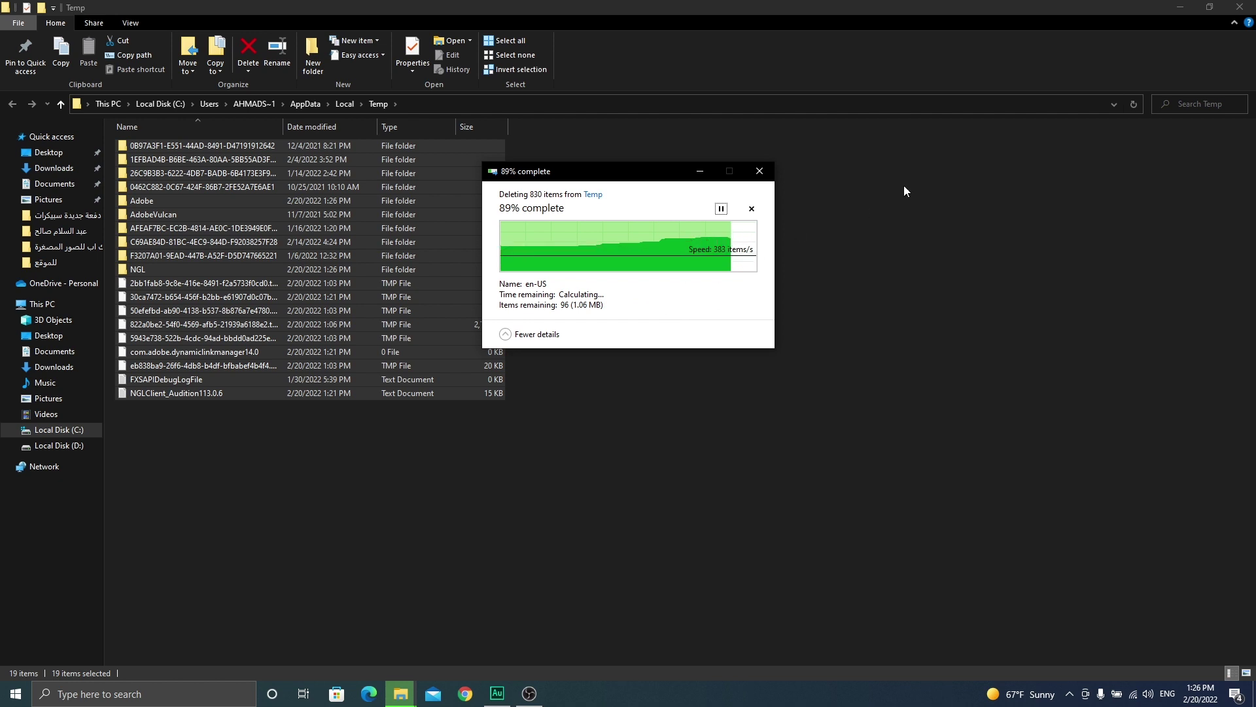
{"action": "left_click", "coordinate": [1240, 7]}
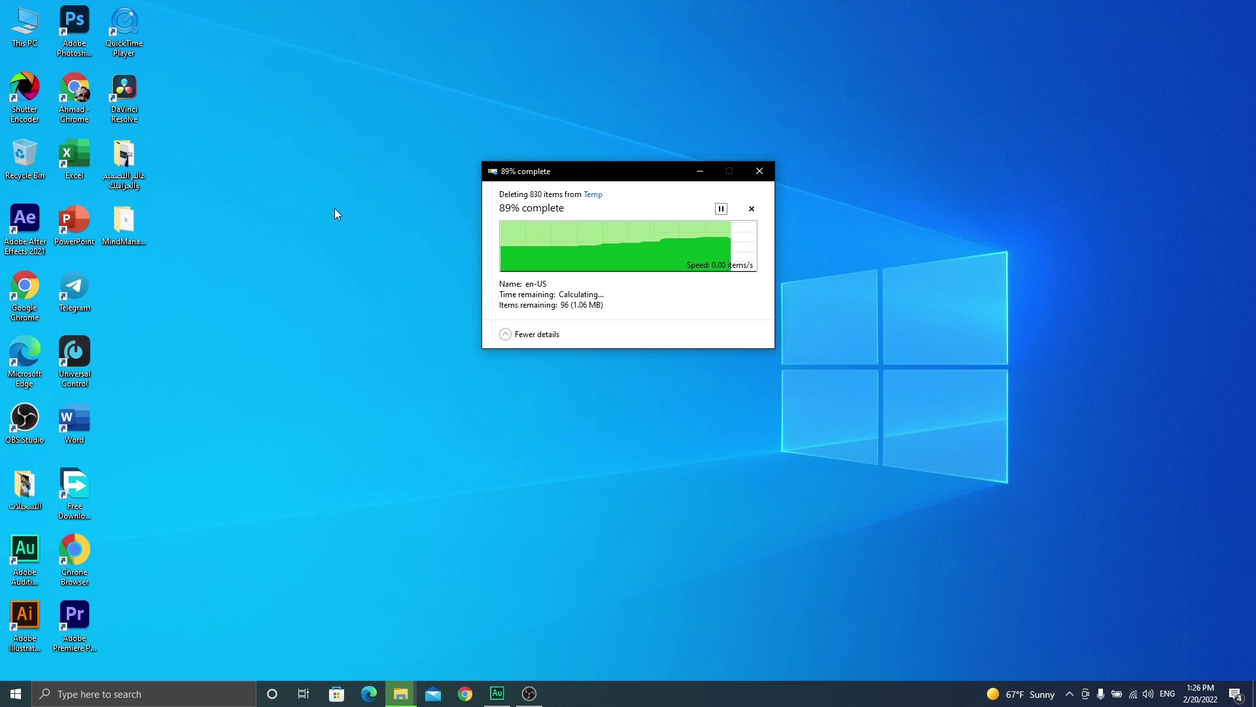
Open the properties of Local Disk (C:) from This PC and start Disk Cleanup for the drive.
{"action": "double_click", "coordinate": [25, 27]}
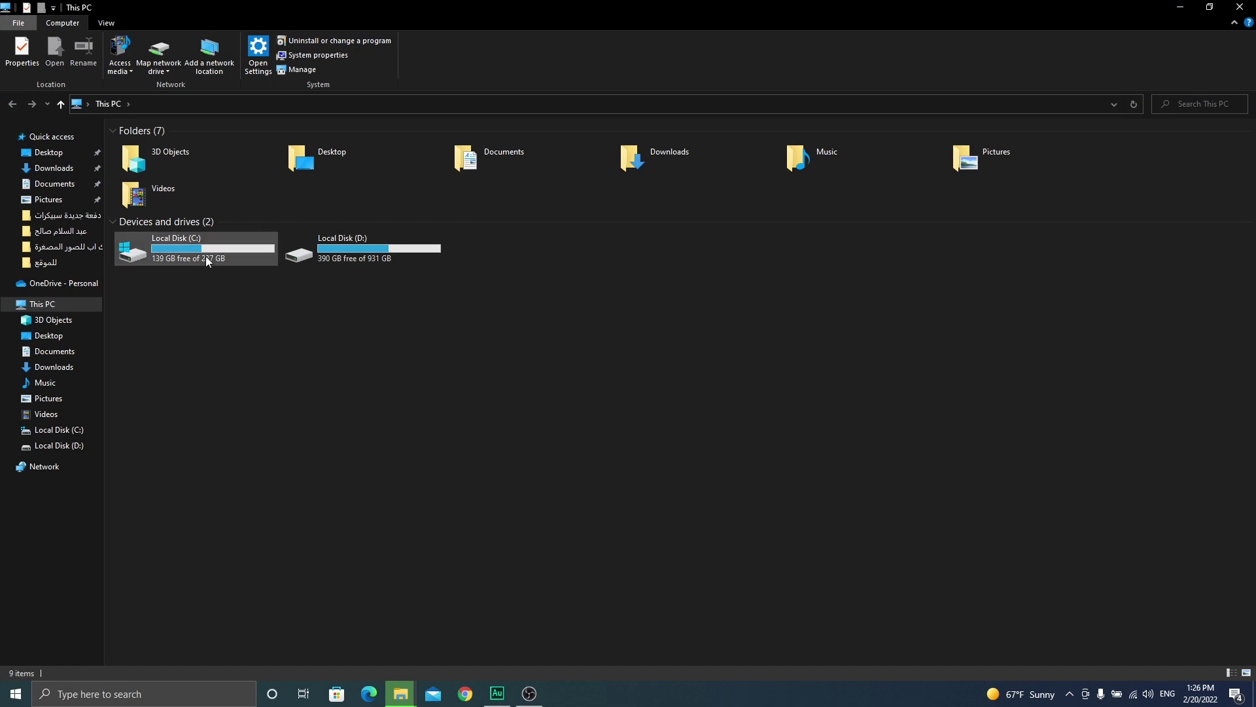
{"action": "right_click", "coordinate": [202, 252]}
{"action": "left_click", "coordinate": [213, 454]}
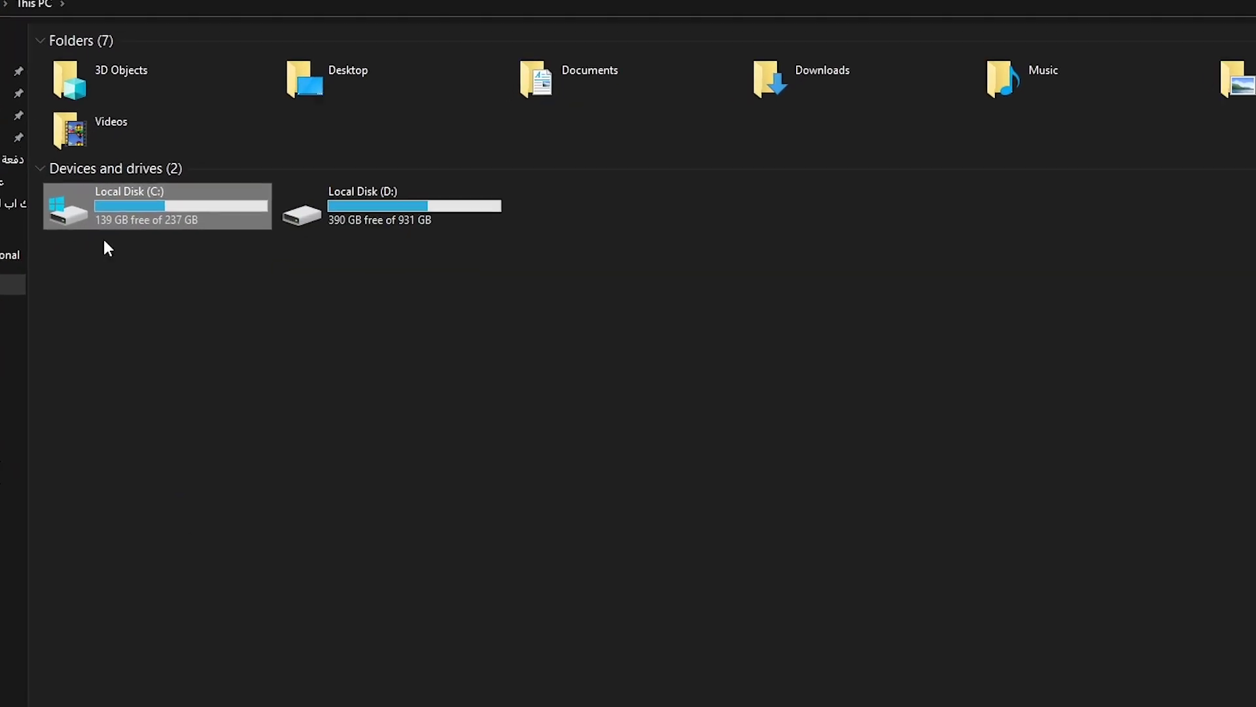
{"action": "right_click", "coordinate": [98, 193]}
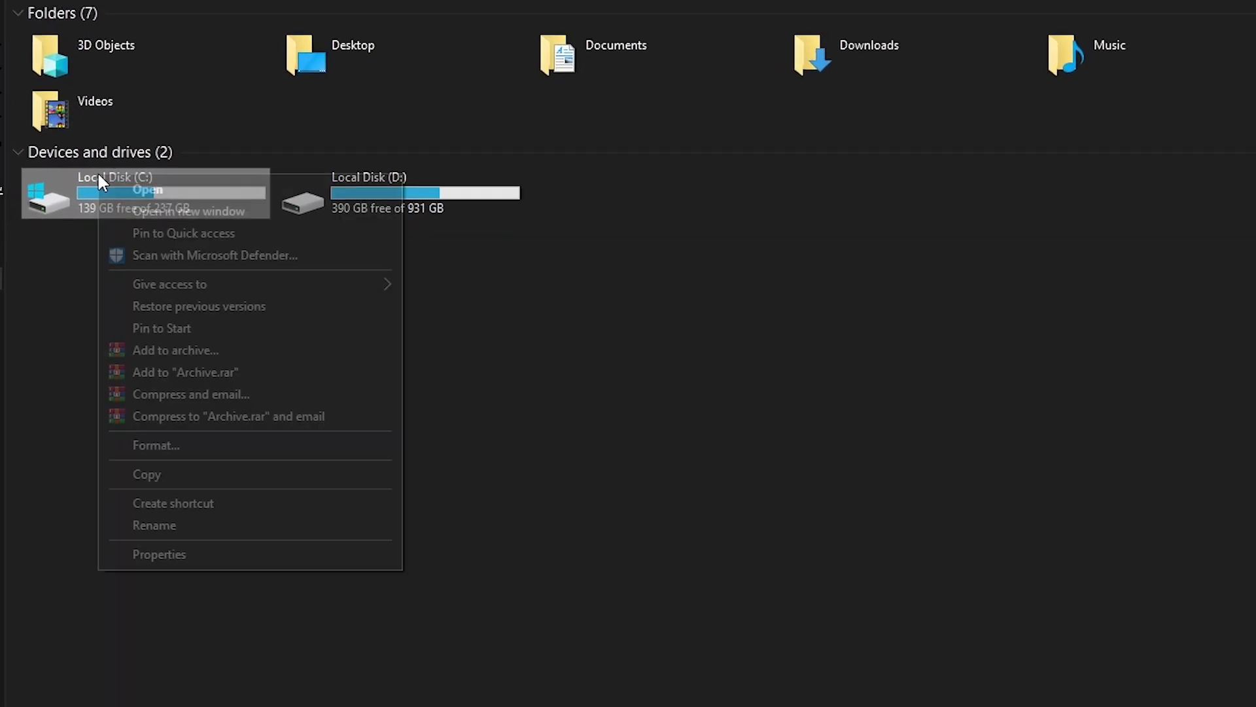
{"action": "left_click", "coordinate": [167, 538]}
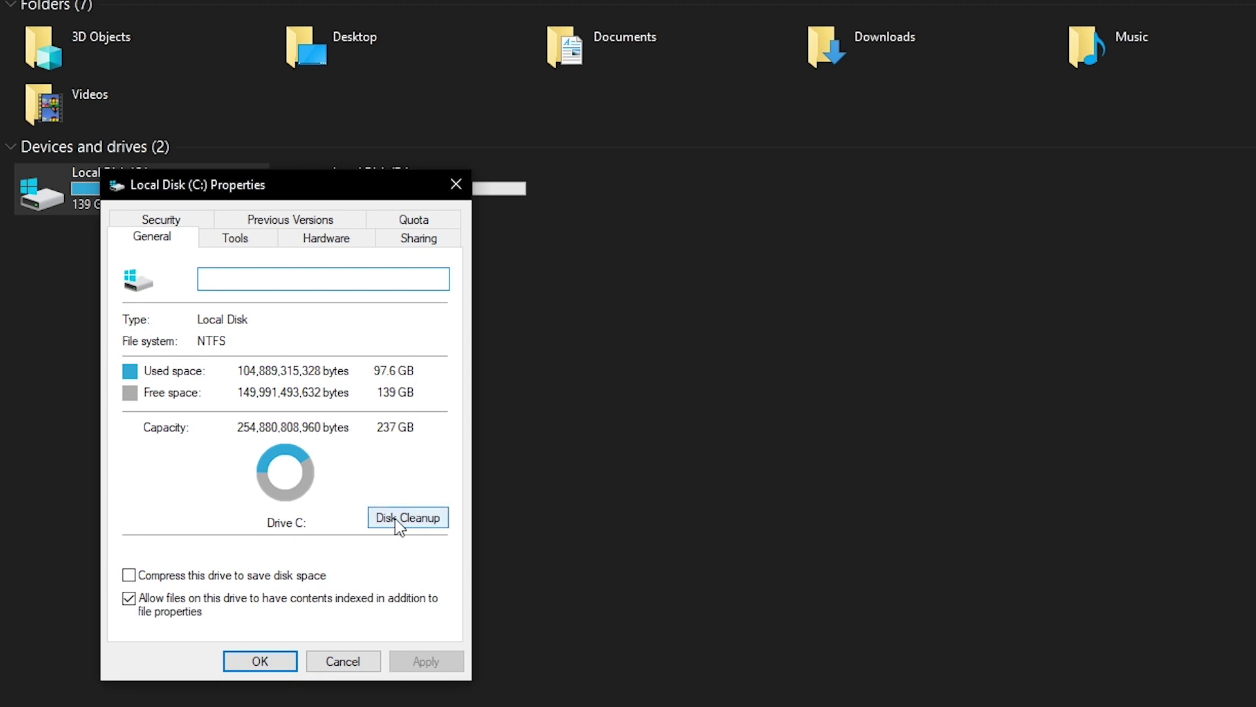
{"action": "left_click", "coordinate": [396, 518]}
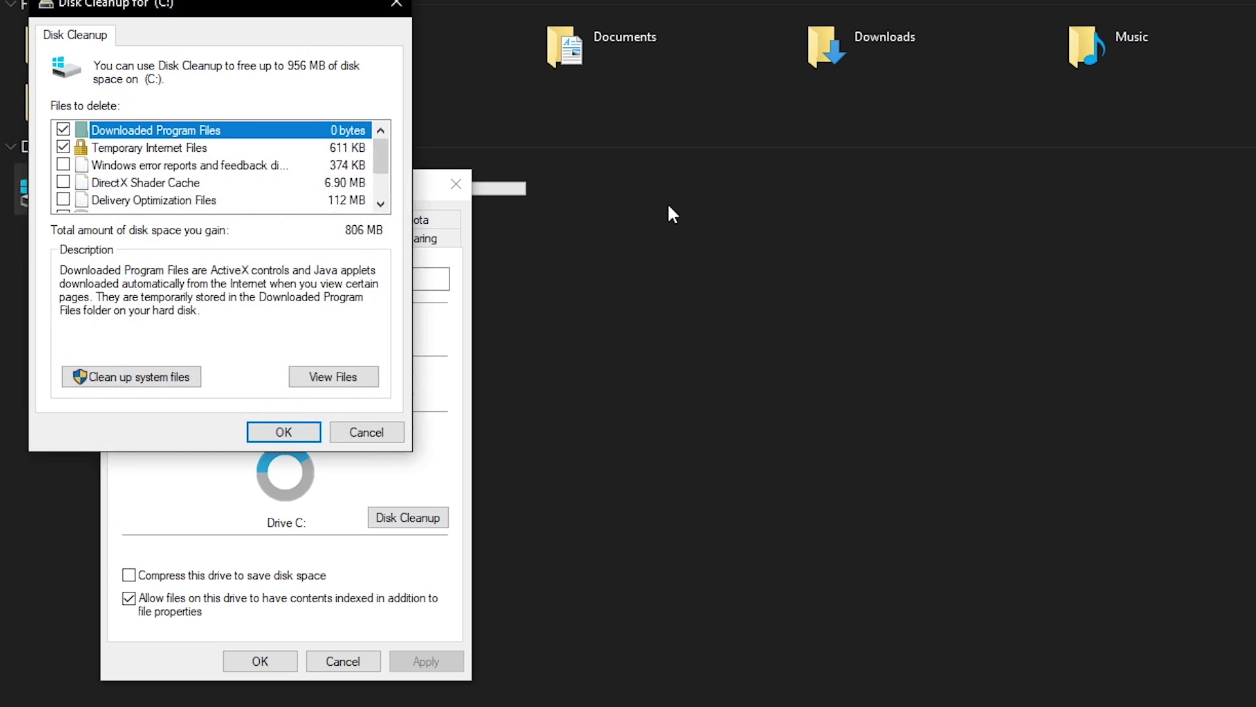
Mark Windows error reports, DirectX Shader Cache, Delivery Optimization Files, Recycle Bin and Temporary files for deletion.
{"action": "left_click", "coordinate": [63, 165]}
{"action": "left_click", "coordinate": [63, 183]}
{"action": "left_click", "coordinate": [63, 200]}
{"action": "scroll", "coordinate": [63, 203], "scroll_direction": "down", "scroll_amount": 1}
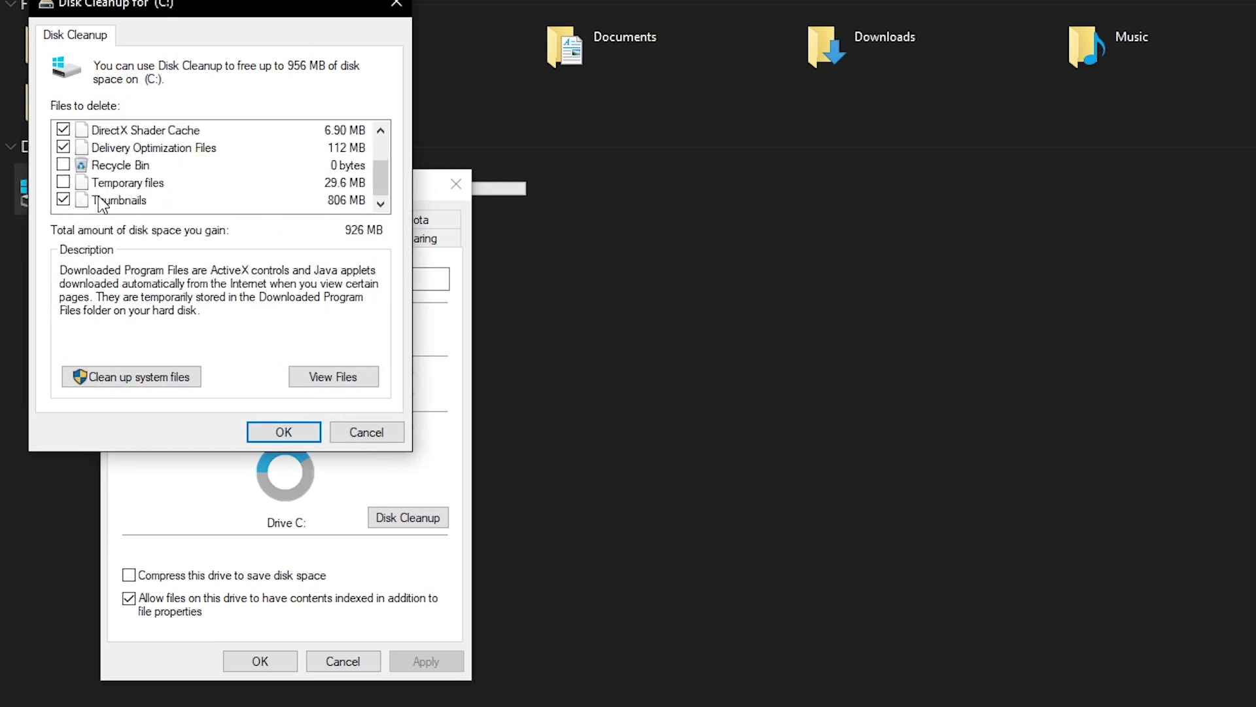
{"action": "left_click", "coordinate": [63, 165]}
{"action": "left_click", "coordinate": [62, 183]}
Rescan the drive with system files included and mark all listed categories for deletion, including Windows Update Cleanup, Language Resource Files, Recycle Bin and Temporary files.
{"action": "left_click", "coordinate": [120, 378]}
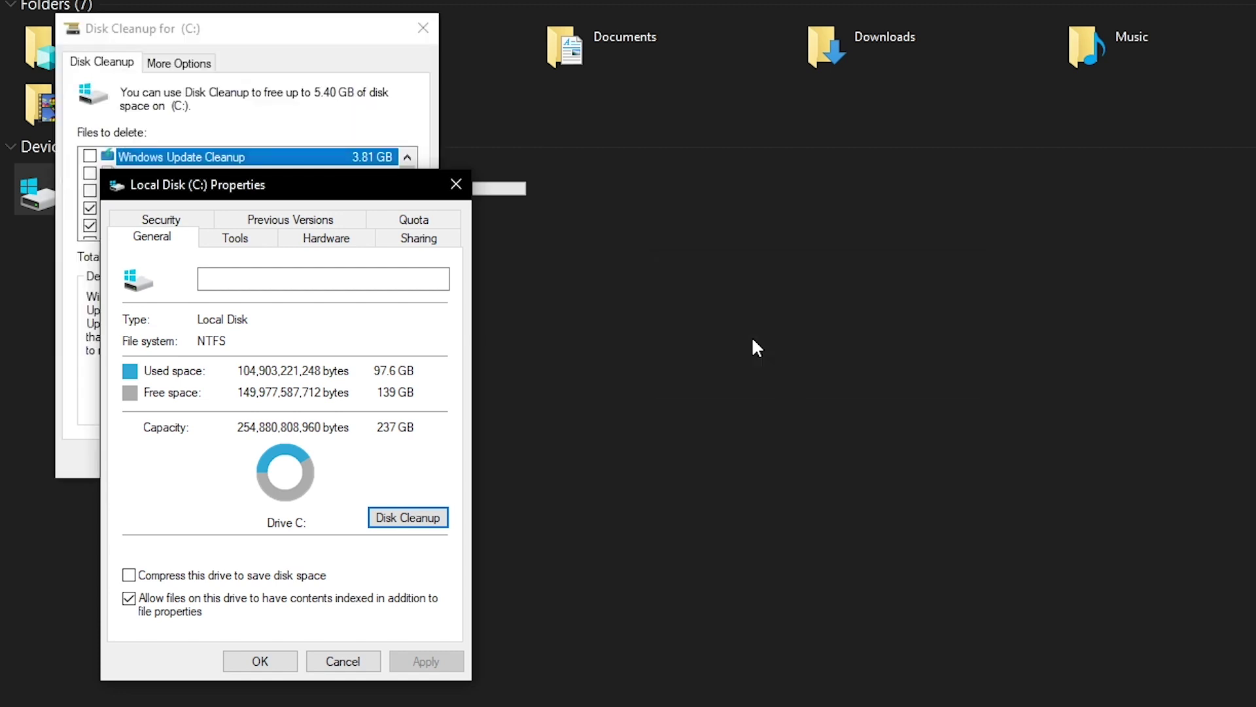
{"action": "left_click", "coordinate": [90, 156]}
{"action": "left_click", "coordinate": [89, 174]}
{"action": "left_click", "coordinate": [89, 191]}
{"action": "scroll", "coordinate": [111, 212], "scroll_direction": "down", "scroll_amount": 2}
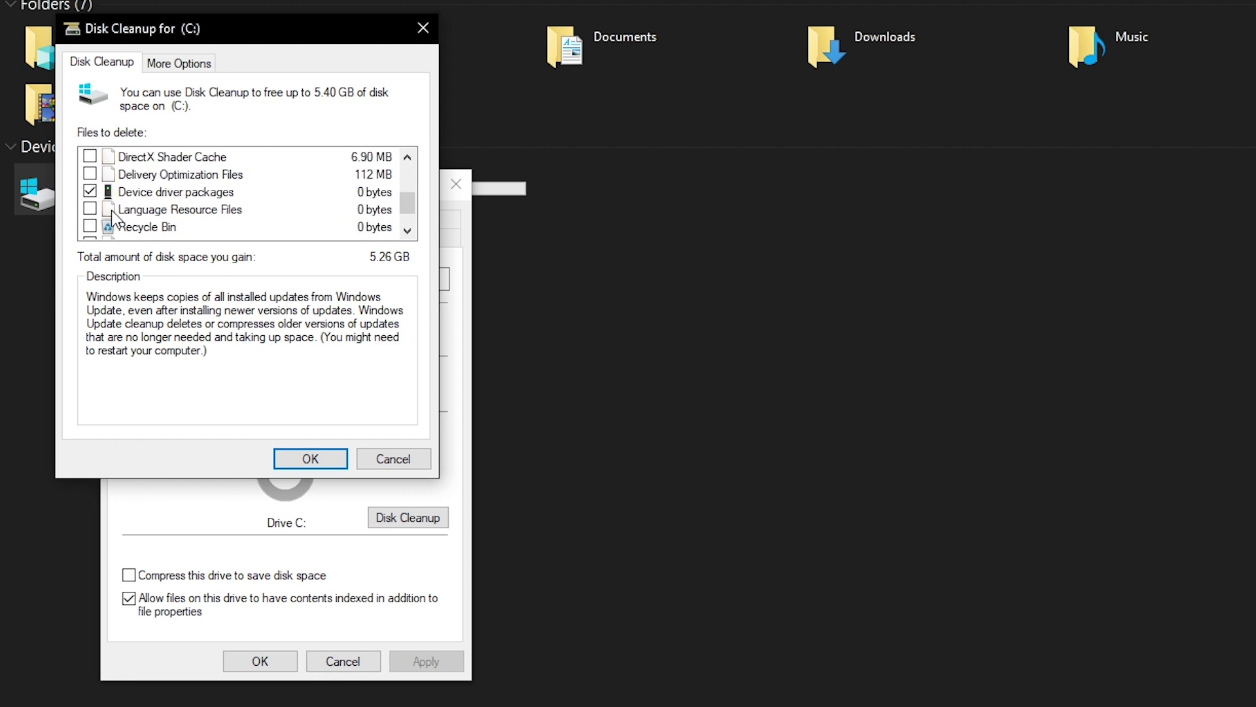
{"action": "scroll", "coordinate": [108, 219], "scroll_direction": "up", "scroll_amount": 1}
{"action": "left_click", "coordinate": [91, 226]}
{"action": "scroll", "coordinate": [107, 222], "scroll_direction": "down", "scroll_amount": 2}
{"action": "scroll", "coordinate": [107, 216], "scroll_direction": "down", "scroll_amount": 2}
{"action": "left_click", "coordinate": [89, 209]}
Permanently delete the files marked in Disk Cleanup and close the This PC window.
{"action": "left_click", "coordinate": [285, 457]}
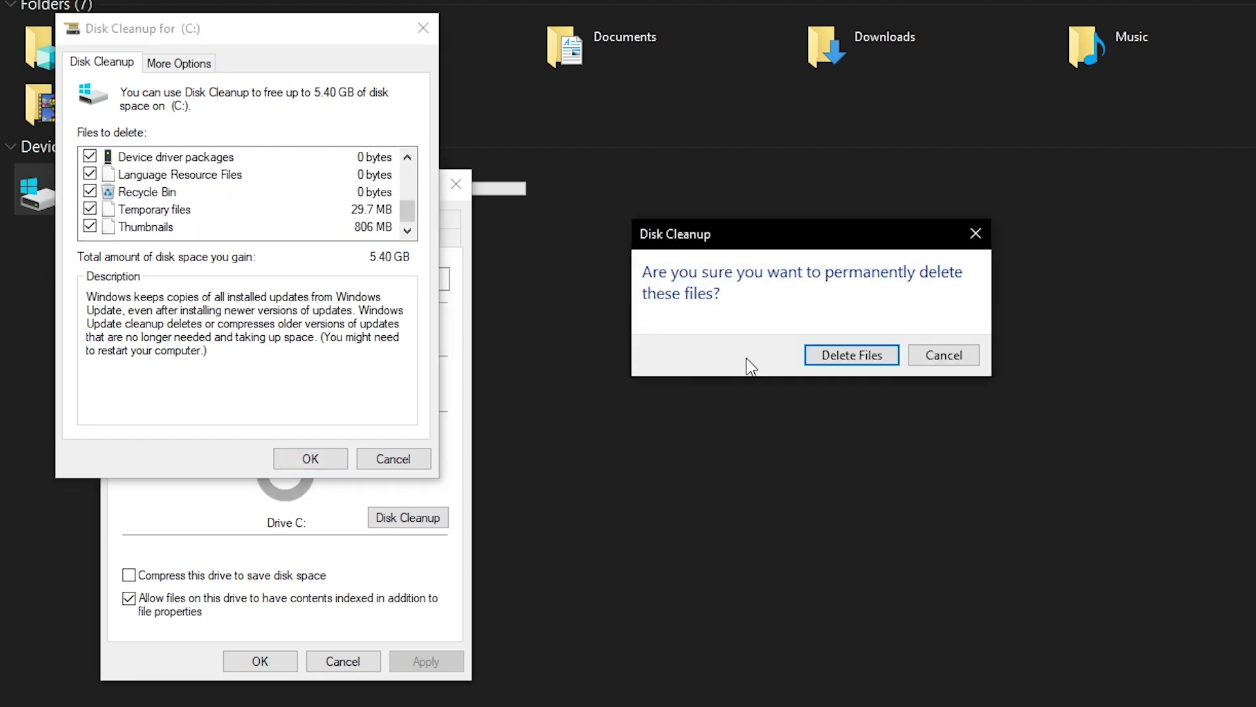
{"action": "left_click", "coordinate": [846, 356]}
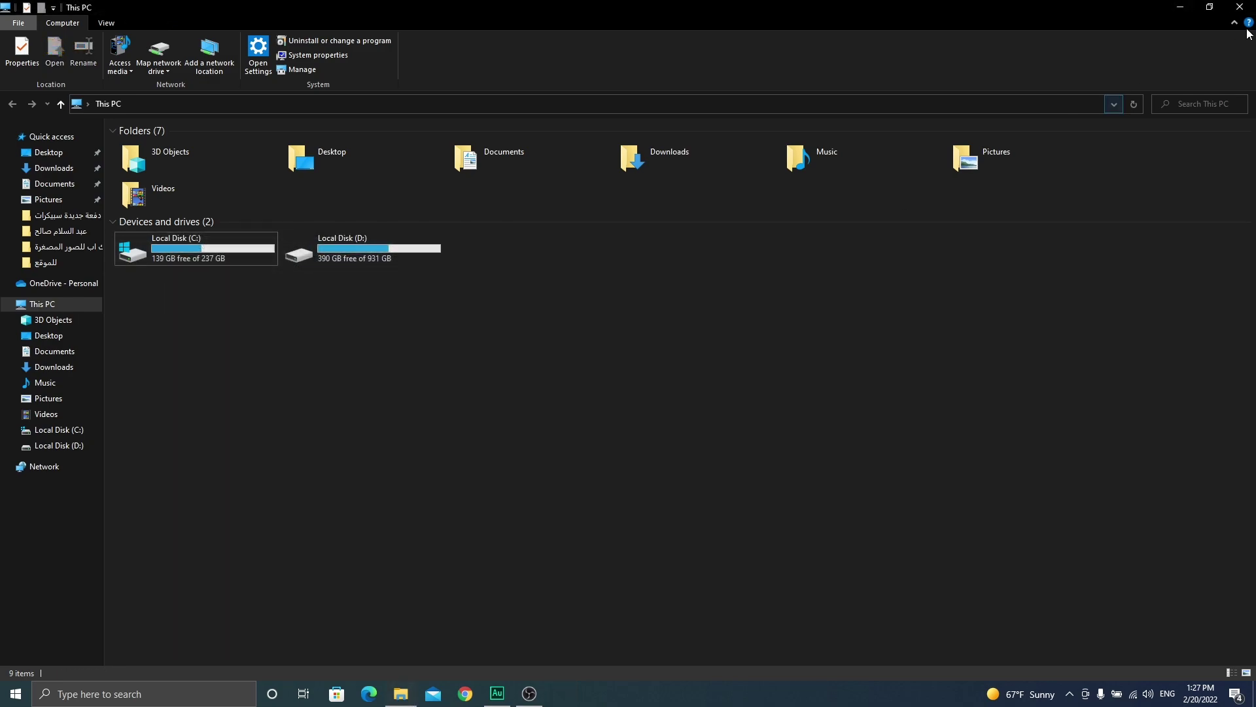
{"action": "left_click", "coordinate": [1240, 6]}
{"action": "right_click", "coordinate": [438, 386]}
{"action": "left_click", "coordinate": [457, 424]}
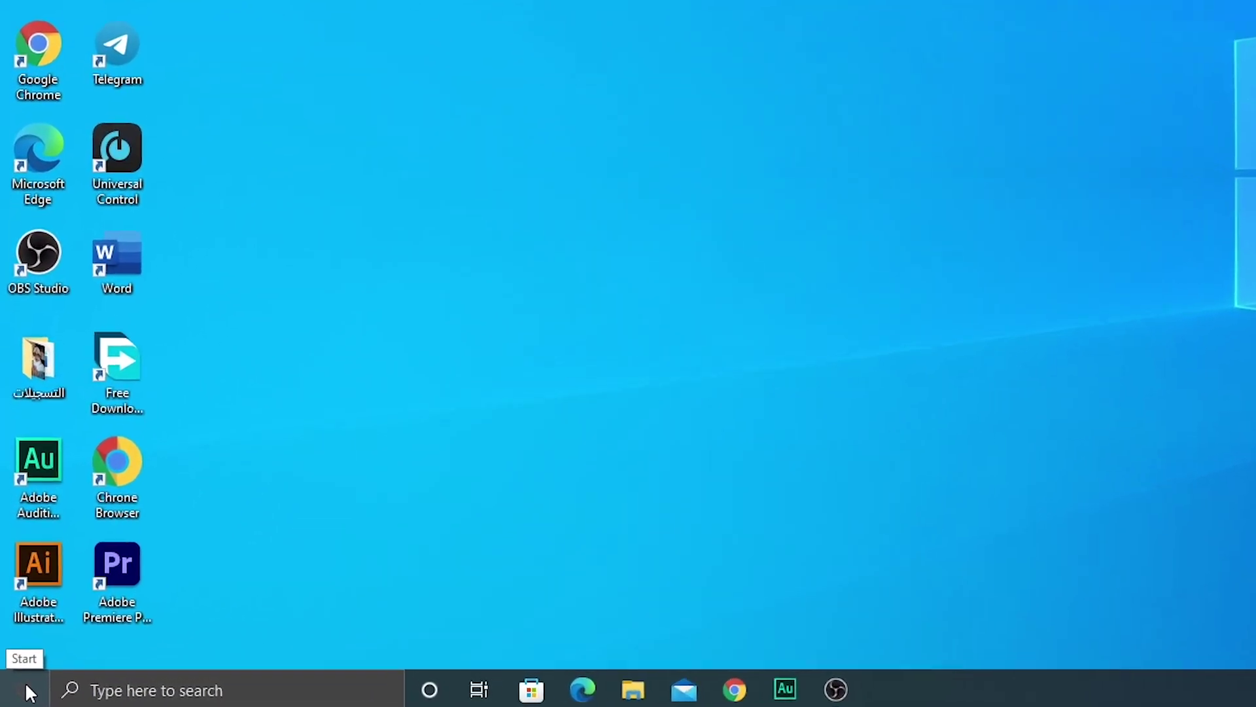
Open the Registry Editor by running regedit from the Run dialog.
{"action": "right_click", "coordinate": [29, 692]}
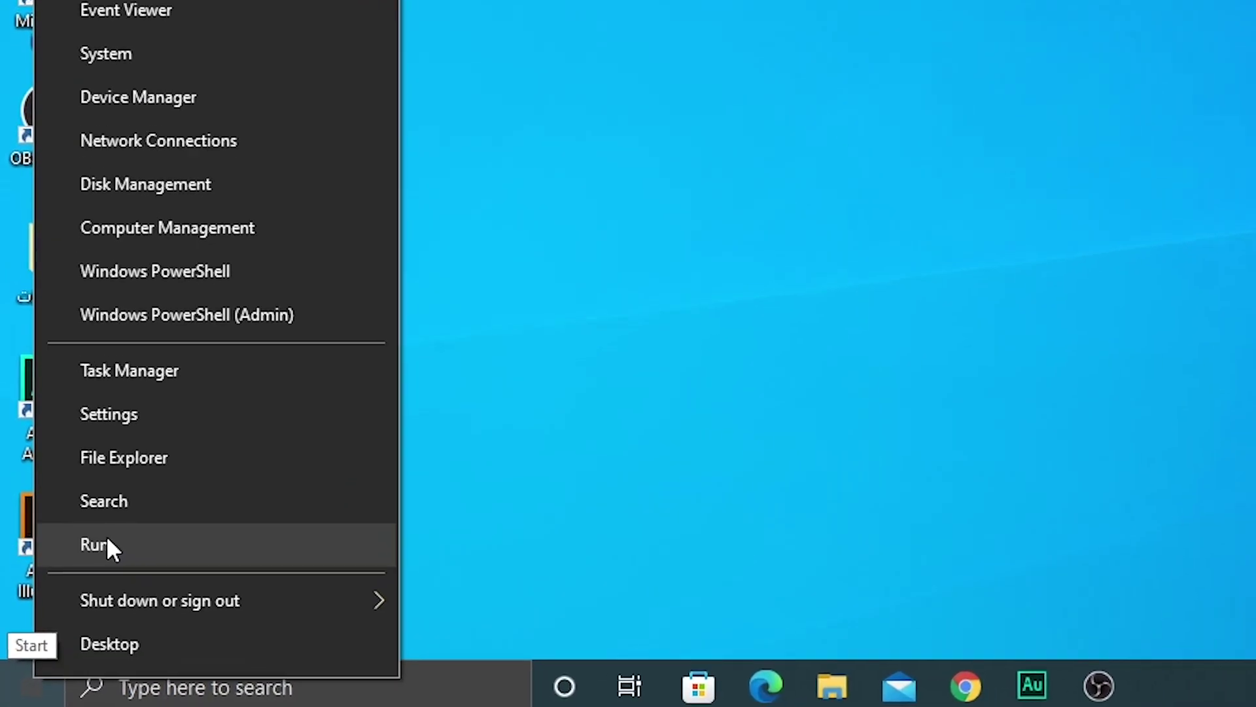
{"action": "left_click", "coordinate": [132, 507]}
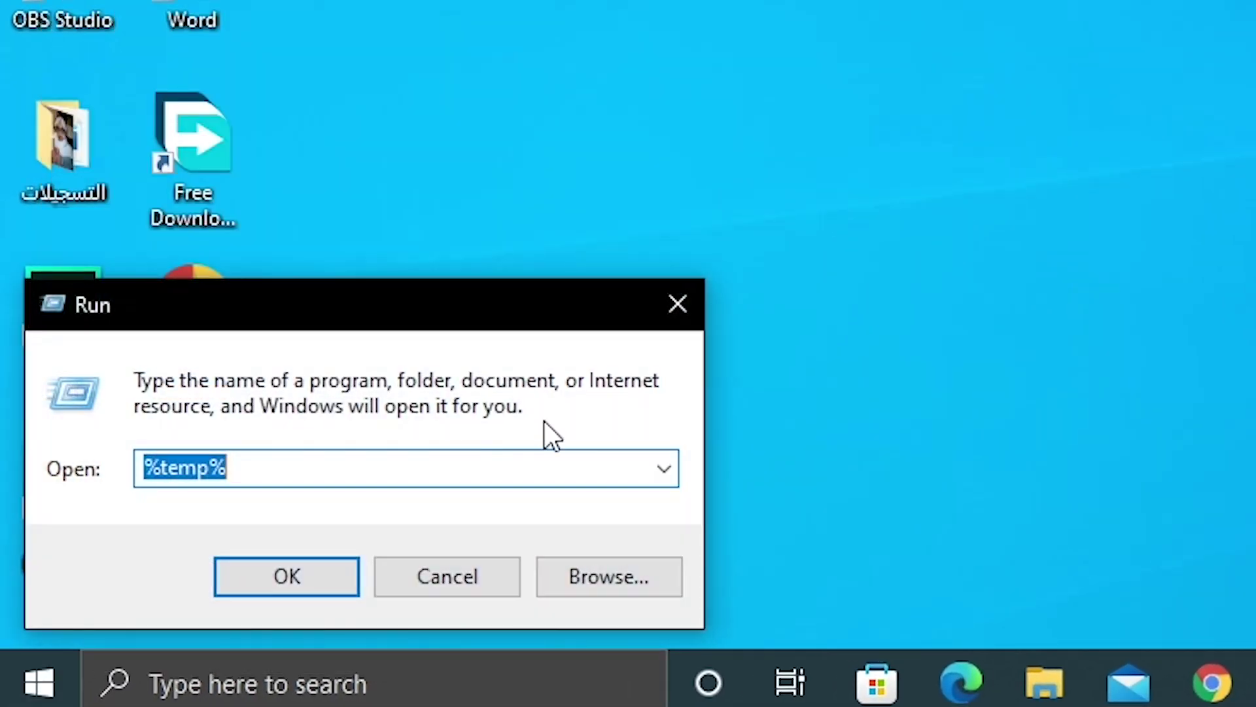
{"action": "type", "text": "re"}
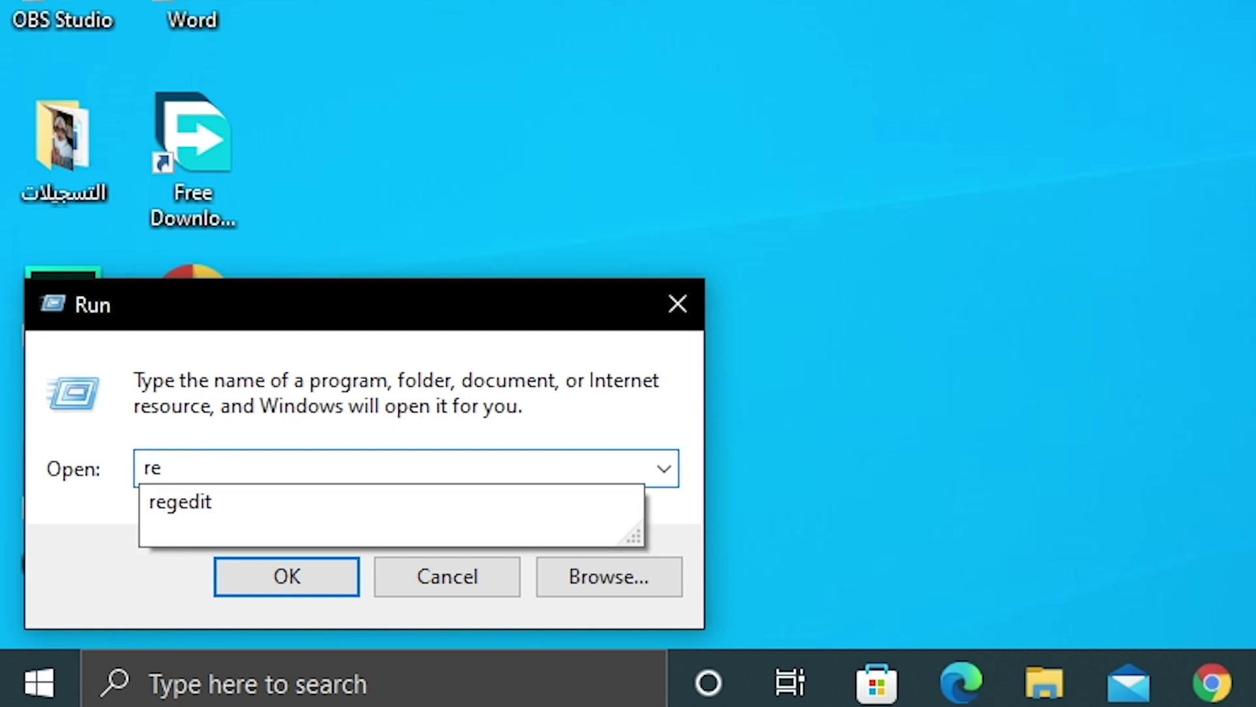
{"action": "type", "text": "gedit"}
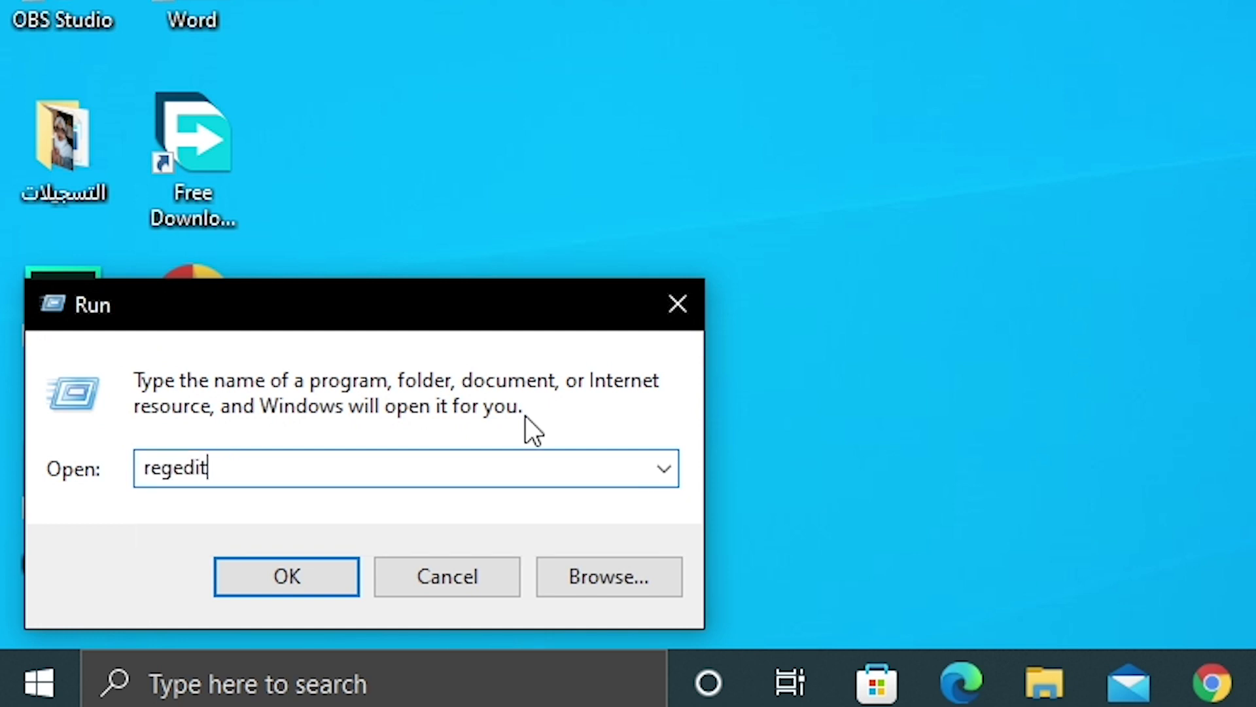
{"action": "key", "text": "Return"}
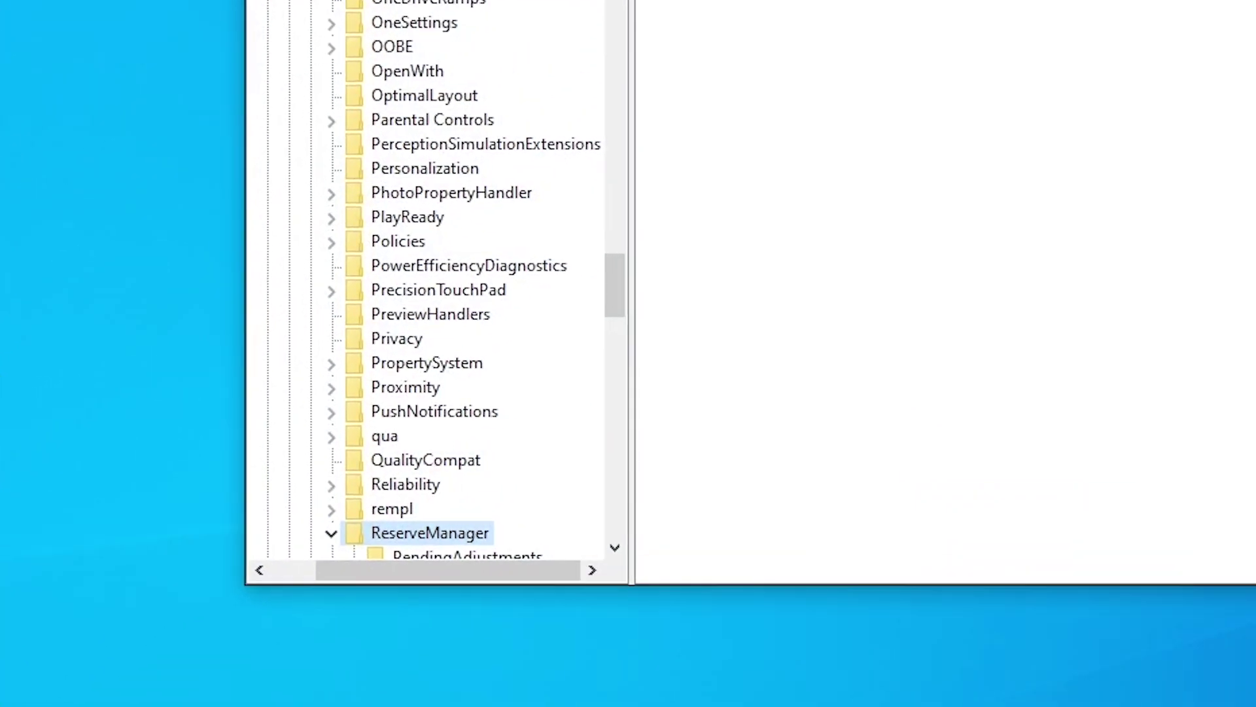
Collapse the expanded registry tree up to its root keys and select HKEY_LOCAL_MACHINE.
{"action": "key", "text": "Left"}
{"action": "key", "text": "Left"}
{"action": "key", "text": "Left"}
{"action": "key", "text": "Left"}
{"action": "key", "text": "Left"}
{"action": "key", "text": "Left"}
{"action": "key", "text": "Left"}
{"action": "key", "text": "Left"}
{"action": "key", "text": "Left"}
{"action": "key", "text": "Left"}
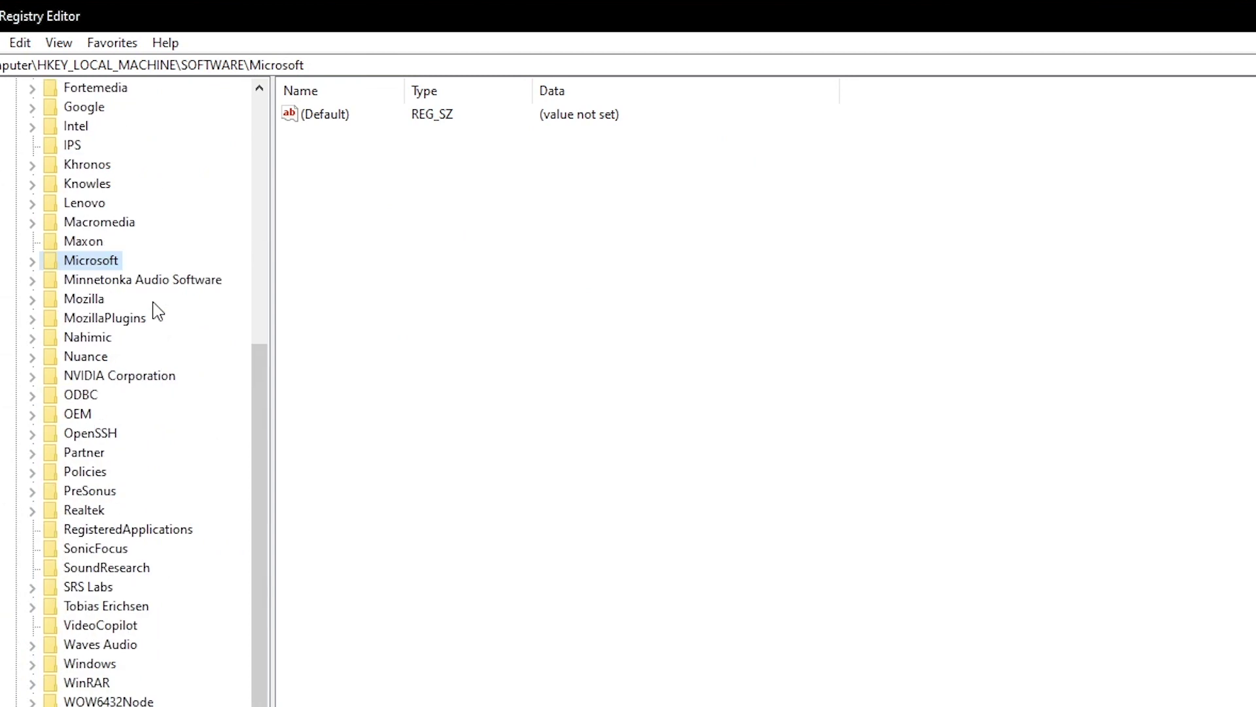
{"action": "key", "text": "Left"}
{"action": "key", "text": "Down"}
{"action": "key", "text": "Up"}
{"action": "key", "text": "Up"}
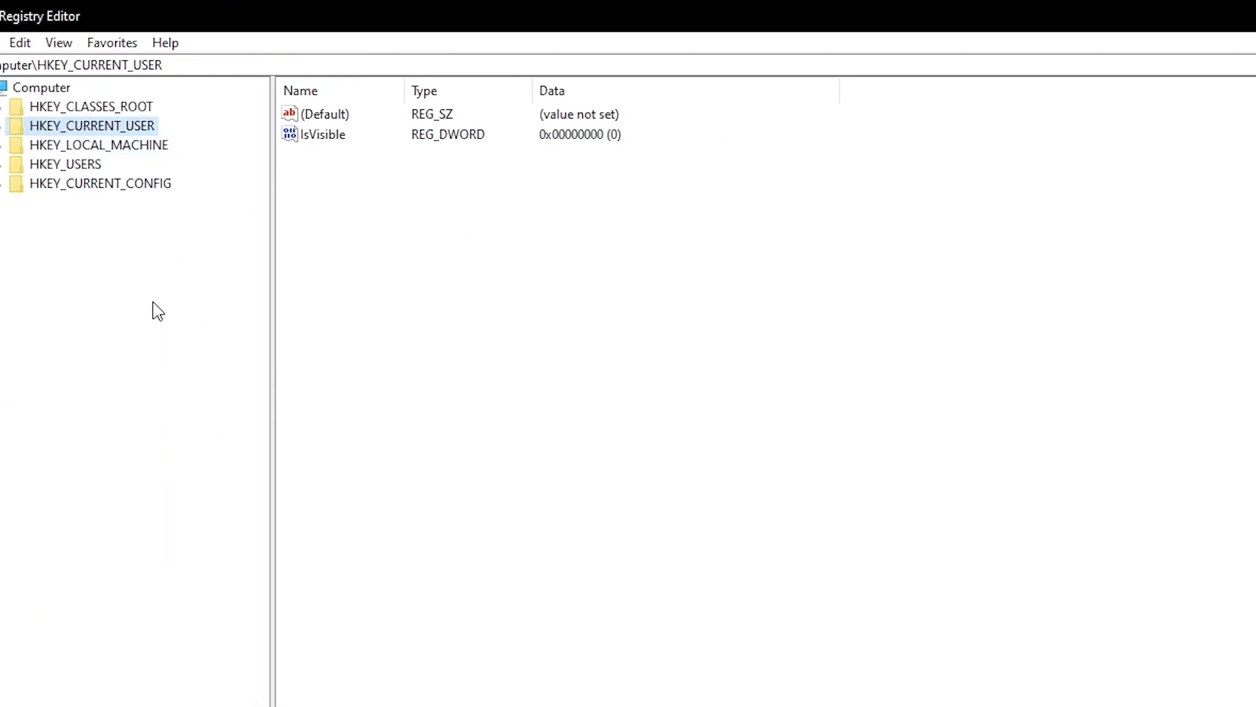
{"action": "key", "text": "Up"}
{"action": "key", "text": "Down"}
{"action": "key", "text": "Down"}
{"action": "key", "text": "Down"}
{"action": "key", "text": "Up"}
{"action": "key", "text": "Up"}
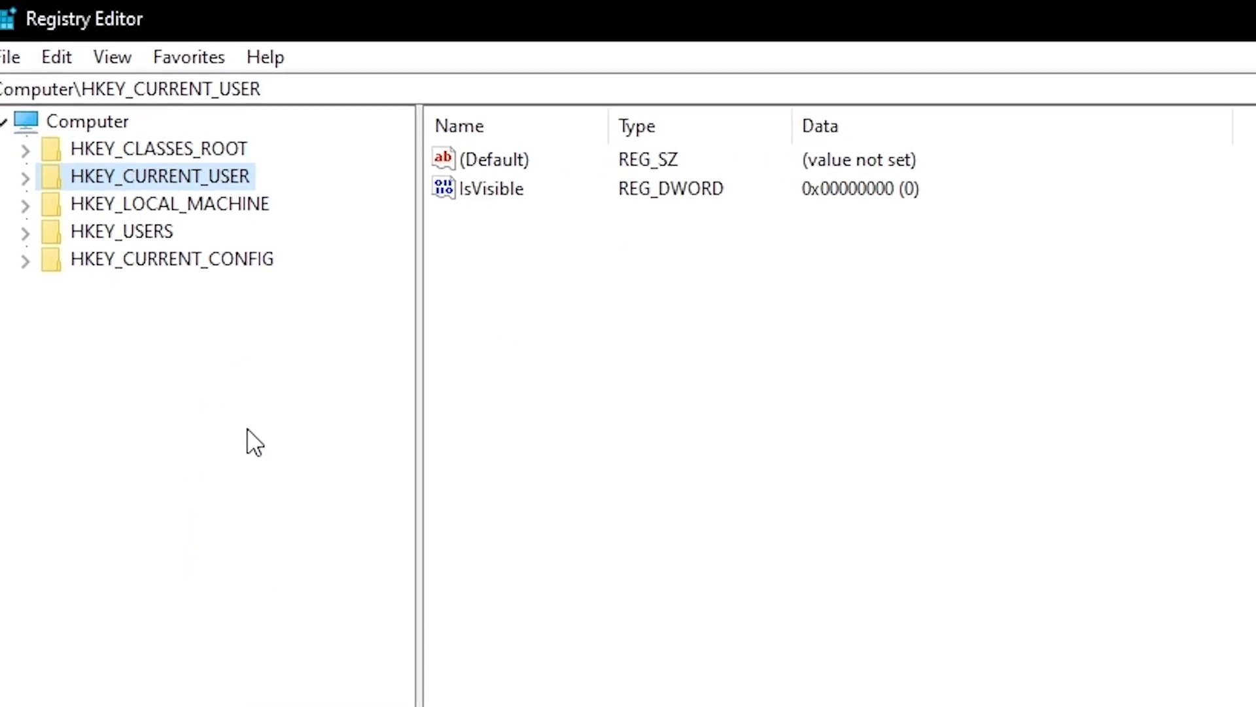
{"action": "key", "text": "Down"}
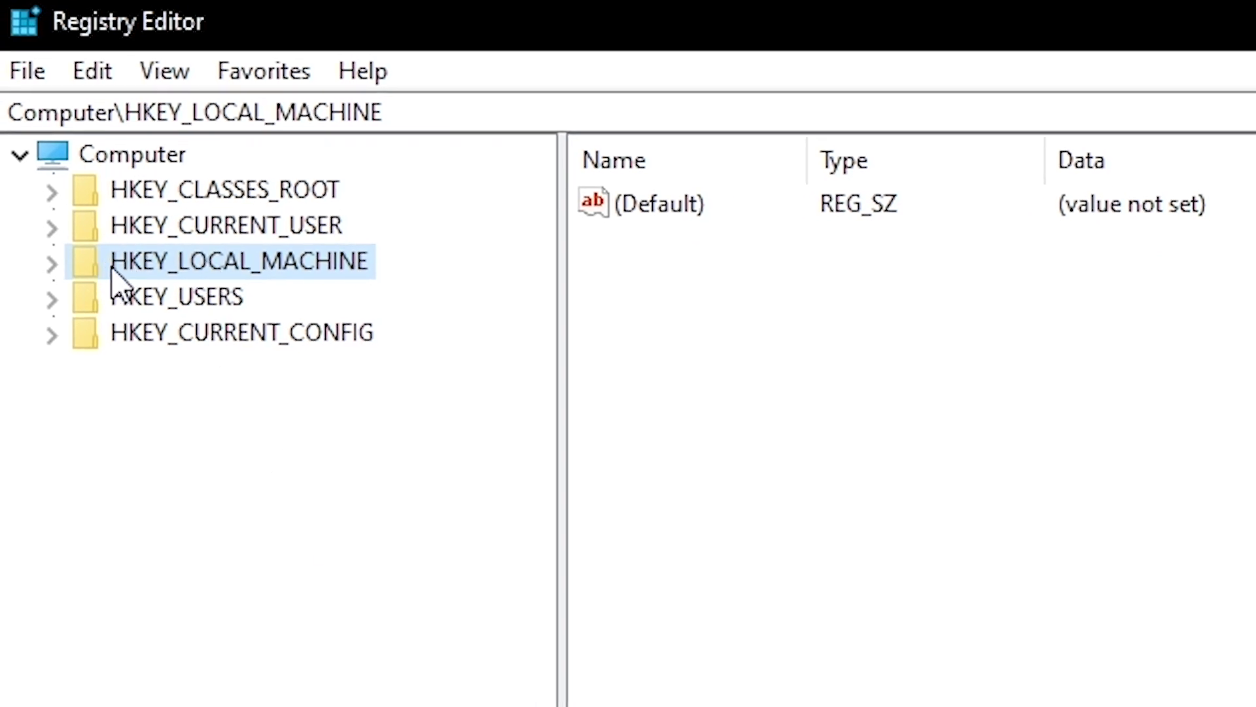
Expand HKEY_LOCAL_MACHINE, its SOFTWARE key and the Microsoft key inside it.
{"action": "left_click", "coordinate": [50, 264]}
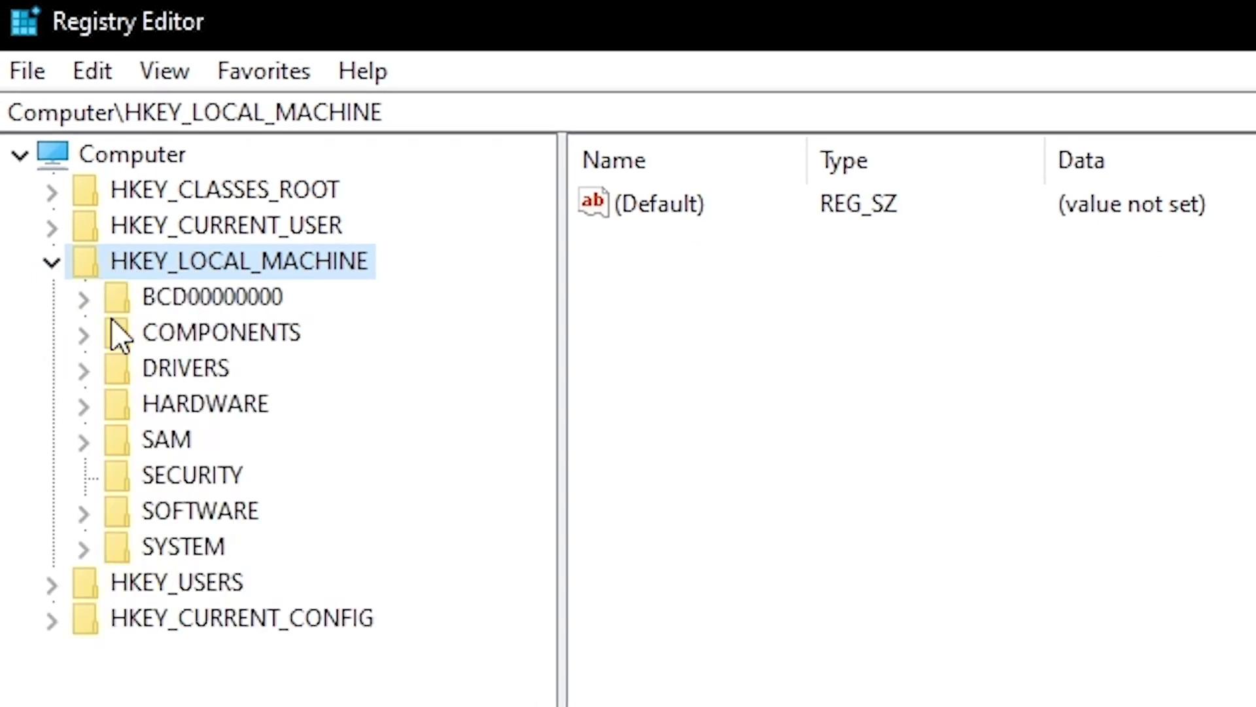
{"action": "left_click", "coordinate": [90, 513]}
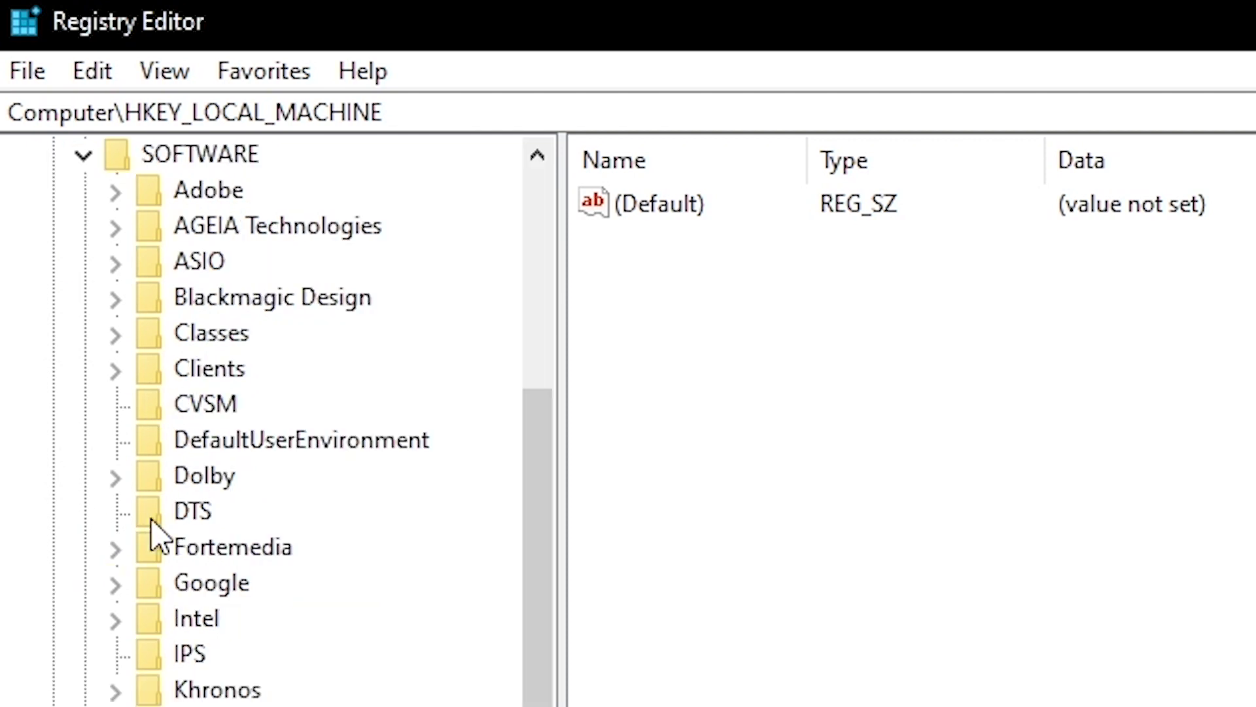
{"action": "scroll", "coordinate": [157, 498], "scroll_direction": "down", "scroll_amount": 1}
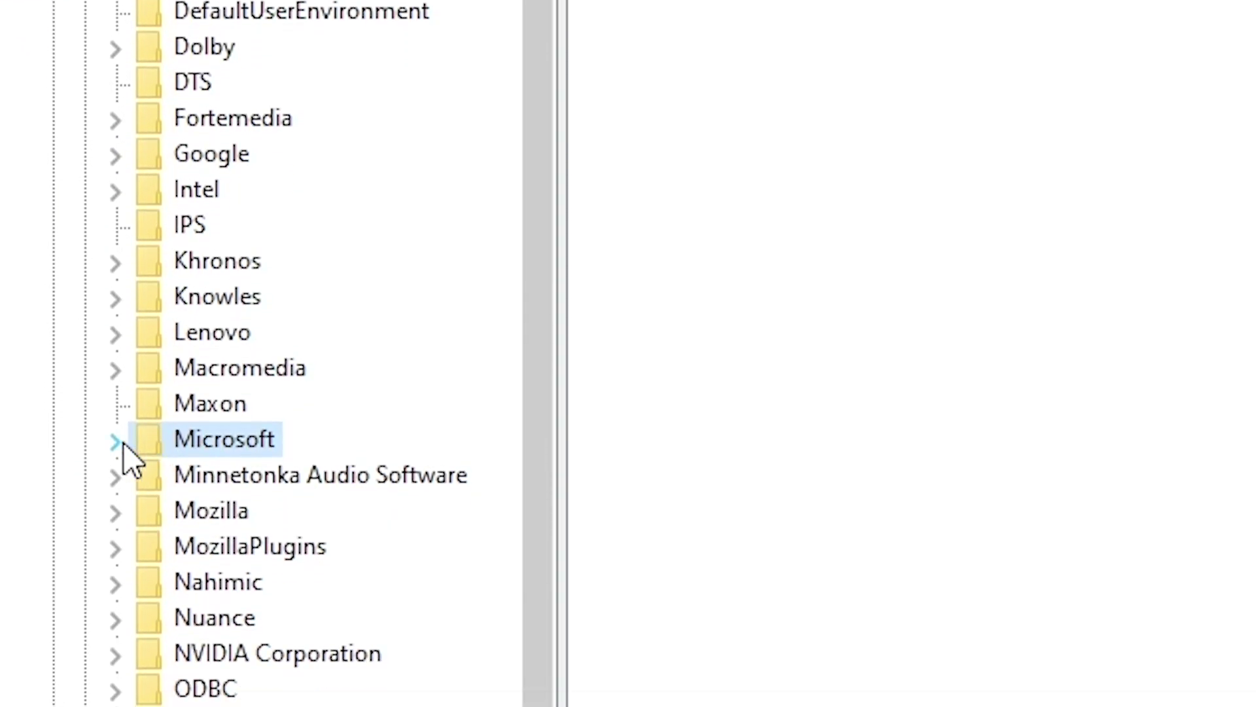
{"action": "left_click", "coordinate": [115, 437]}
Find the Windows key under Microsoft and expand it together with its CurrentVersion subkey.
{"action": "scroll", "coordinate": [168, 351], "scroll_direction": "down", "scroll_amount": 15}
{"action": "scroll", "coordinate": [242, 208], "scroll_direction": "down", "scroll_amount": 20}
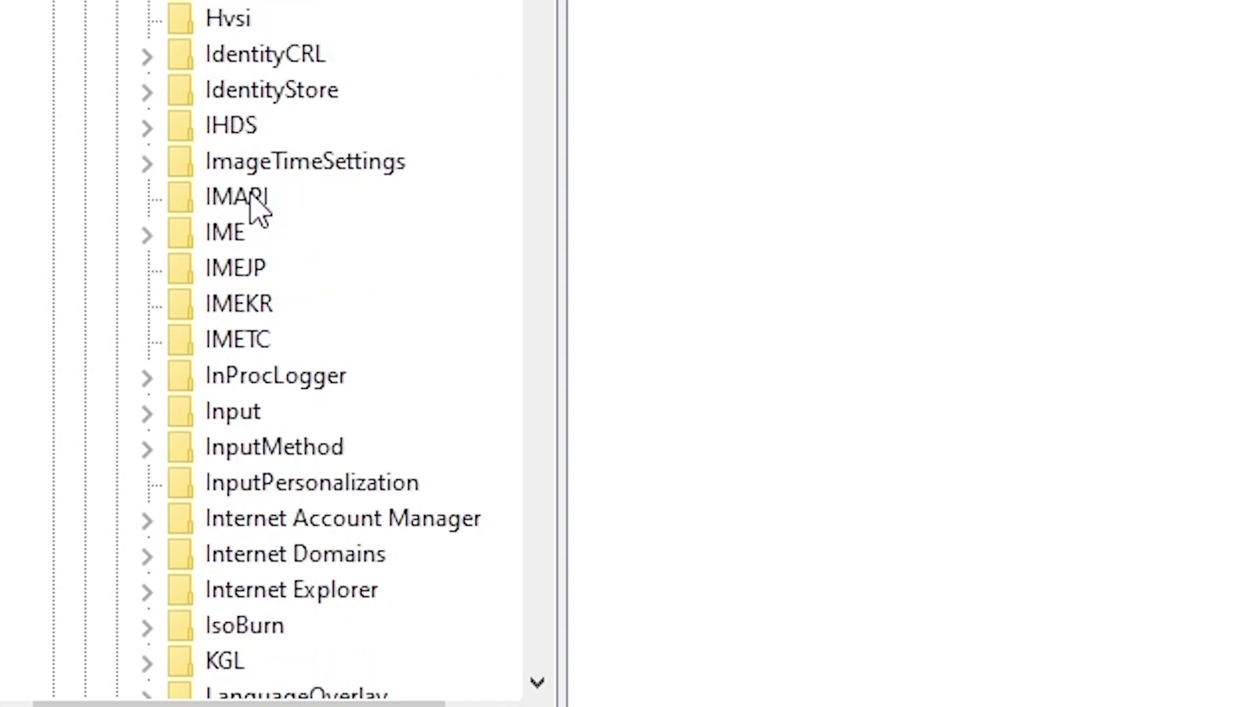
{"action": "scroll", "coordinate": [269, 249], "scroll_direction": "down", "scroll_amount": 20}
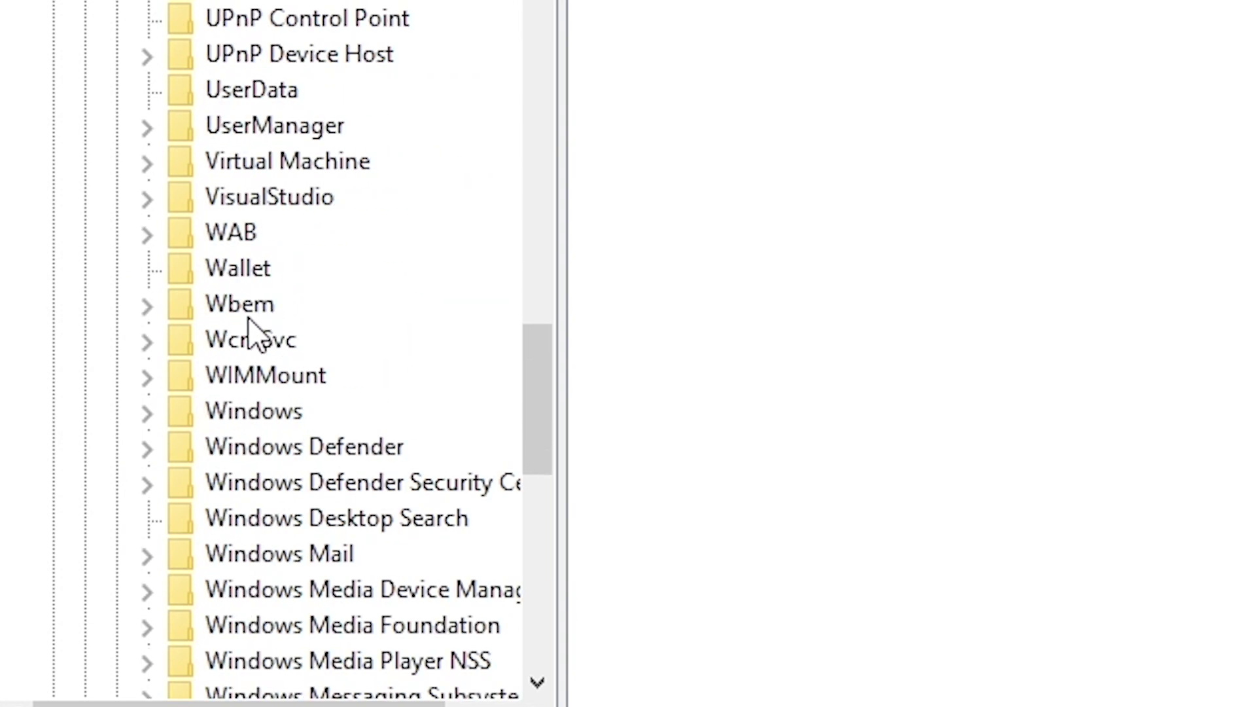
{"action": "left_click", "coordinate": [175, 416]}
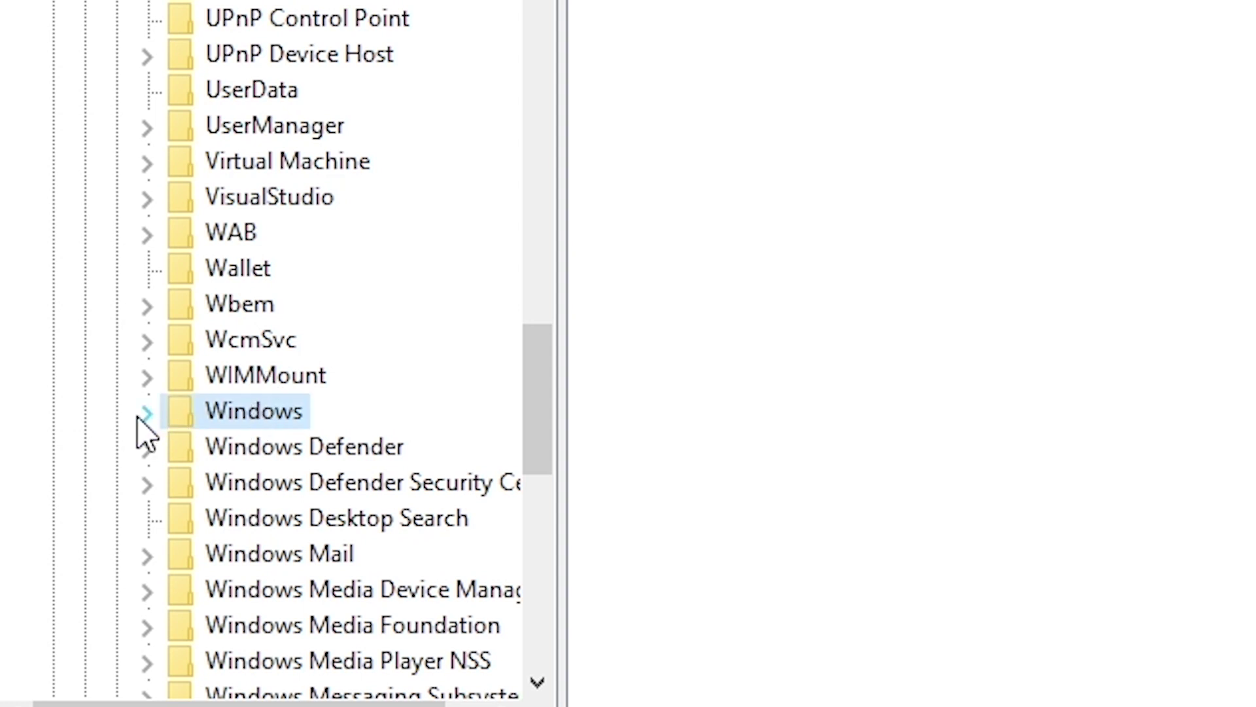
{"action": "left_click", "coordinate": [145, 414]}
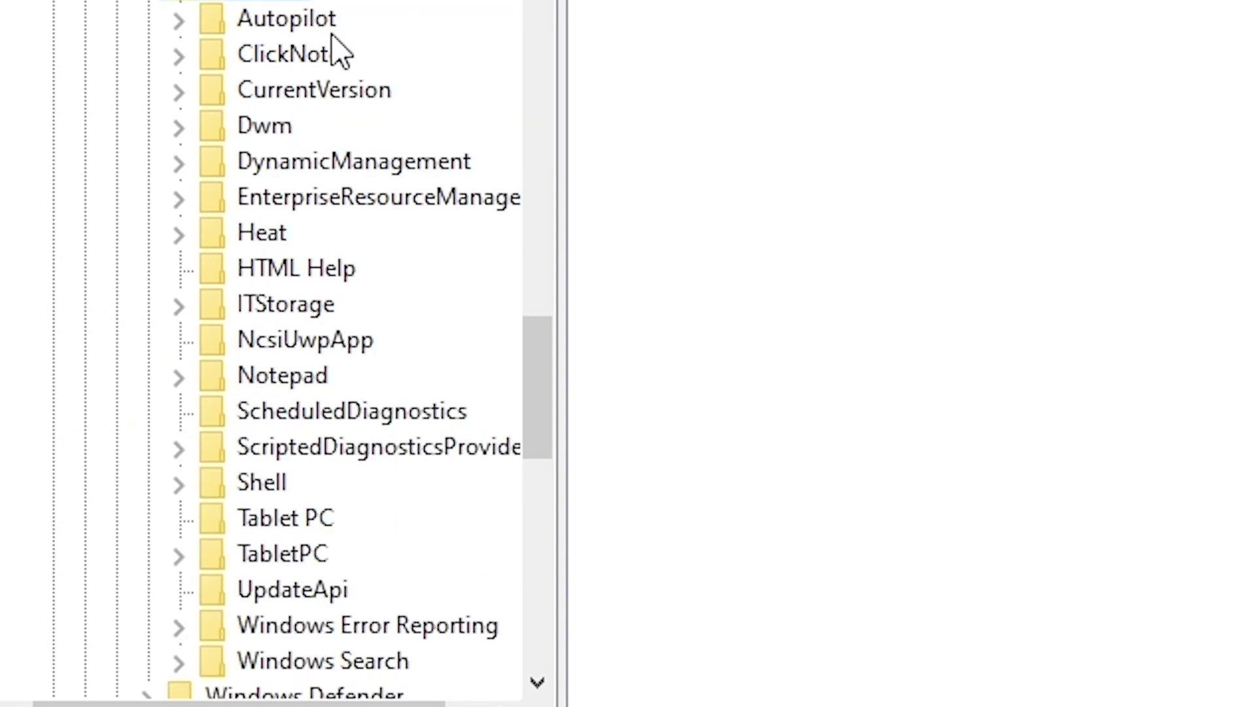
{"action": "left_click", "coordinate": [178, 93]}
Find the ReserveManager key under CurrentVersion, select it and expand it.
{"action": "scroll", "coordinate": [291, 66], "scroll_direction": "down", "scroll_amount": 7}
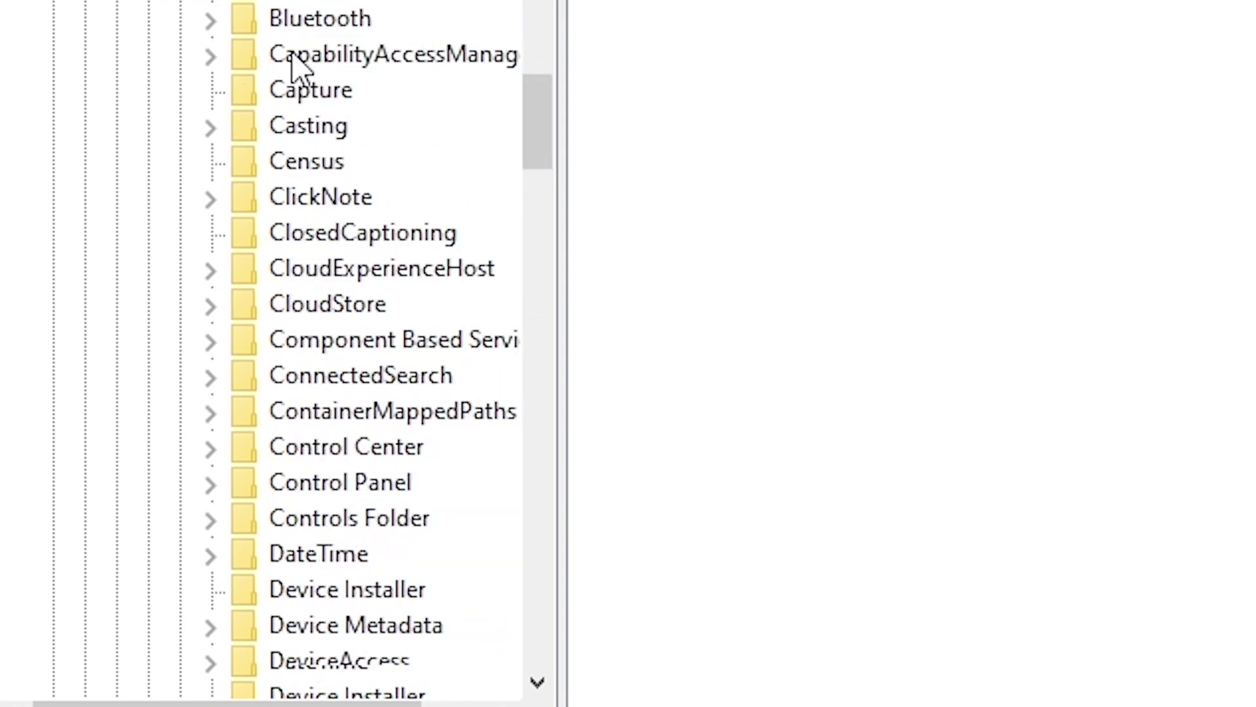
{"action": "scroll", "coordinate": [292, 62], "scroll_direction": "down", "scroll_amount": 18}
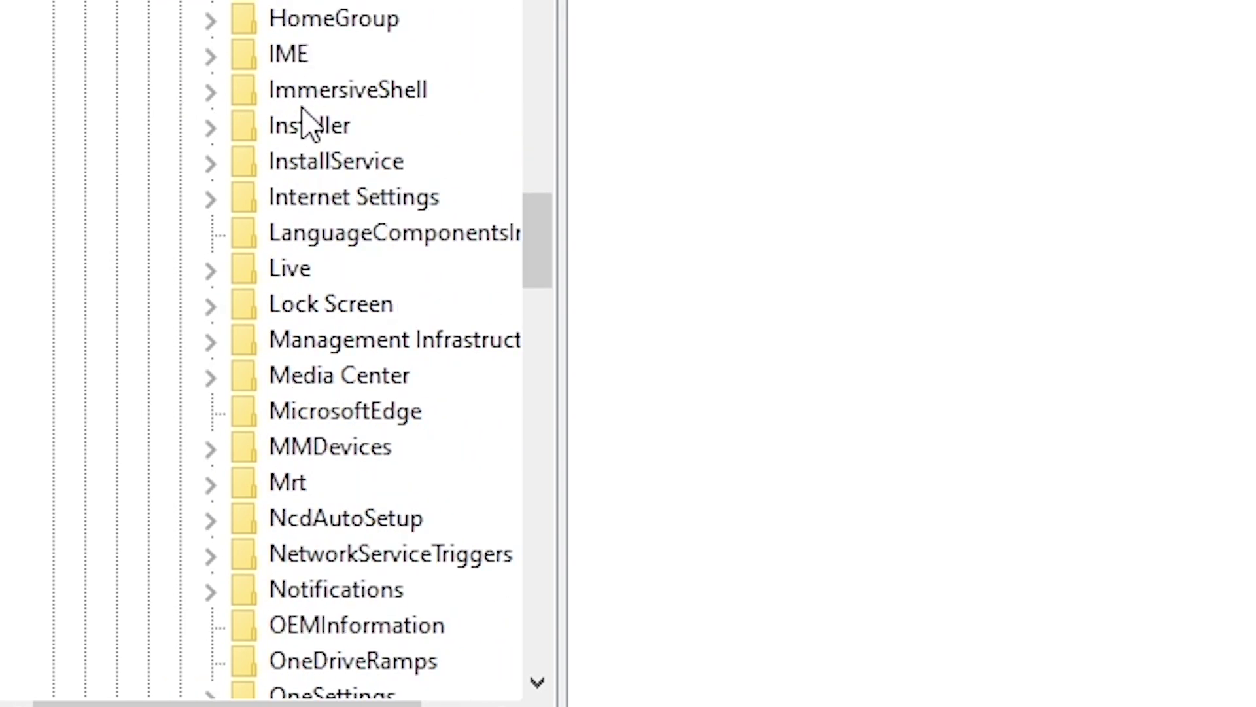
{"action": "left_click", "coordinate": [246, 383]}
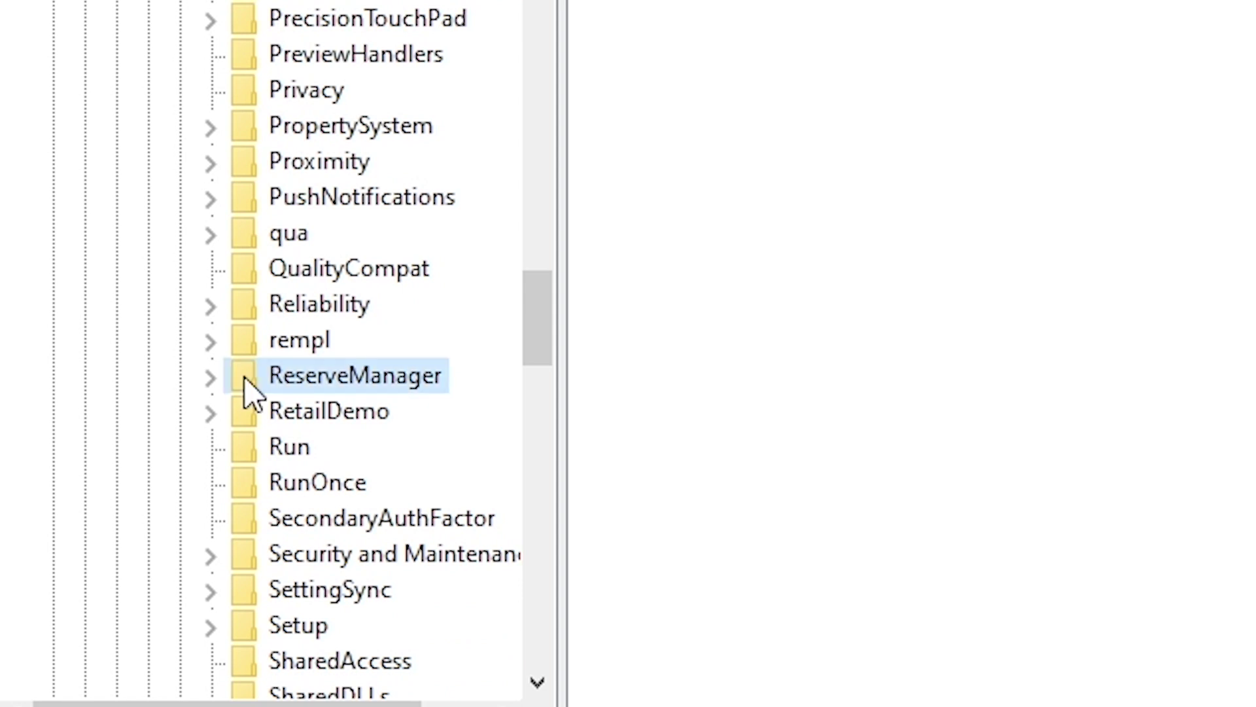
{"action": "left_click", "coordinate": [210, 378]}
{"action": "left_click", "coordinate": [325, 412]}
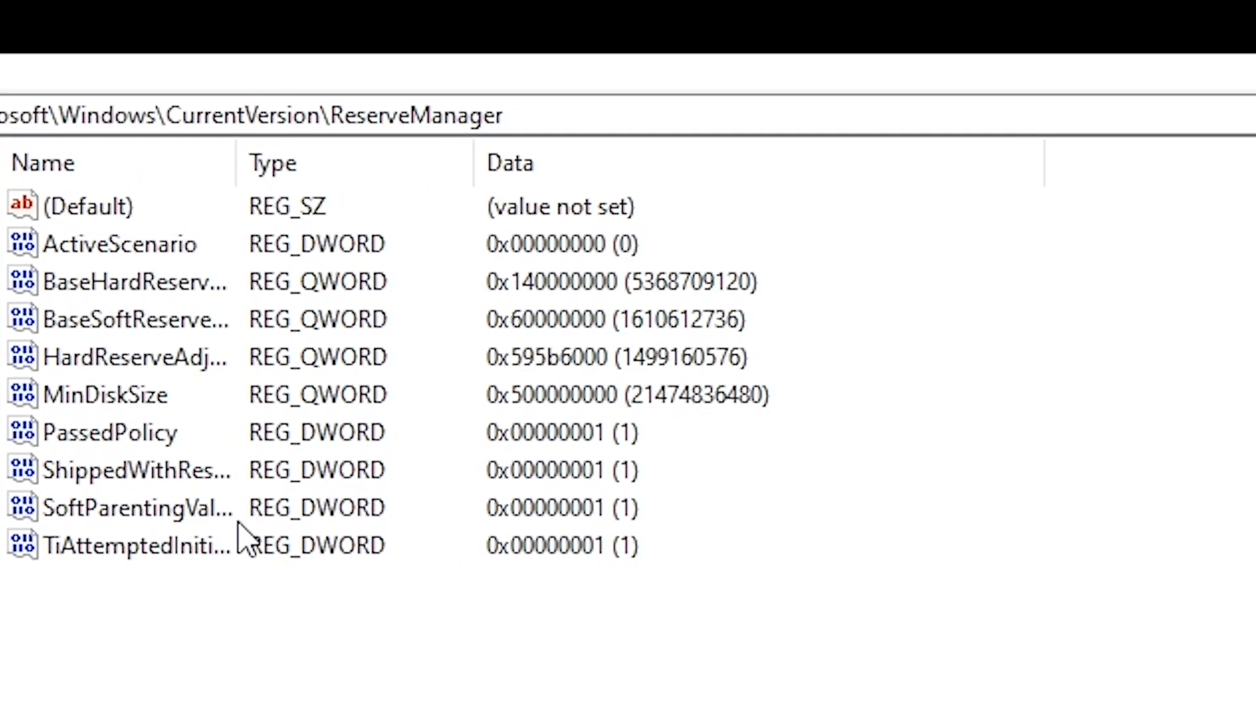
Set the value data of the SoftParentingValidated DWORD in ReserveManager to 0.
{"action": "left_click", "coordinate": [141, 543]}
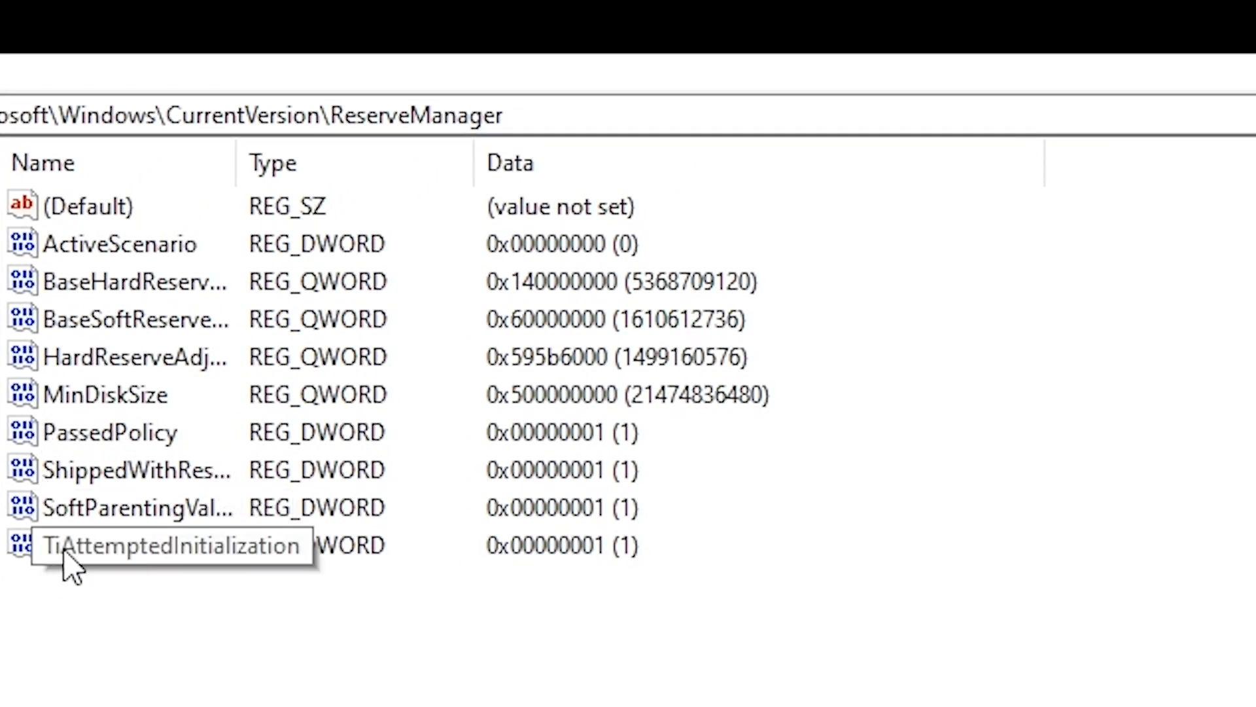
{"action": "left_click", "coordinate": [121, 510]}
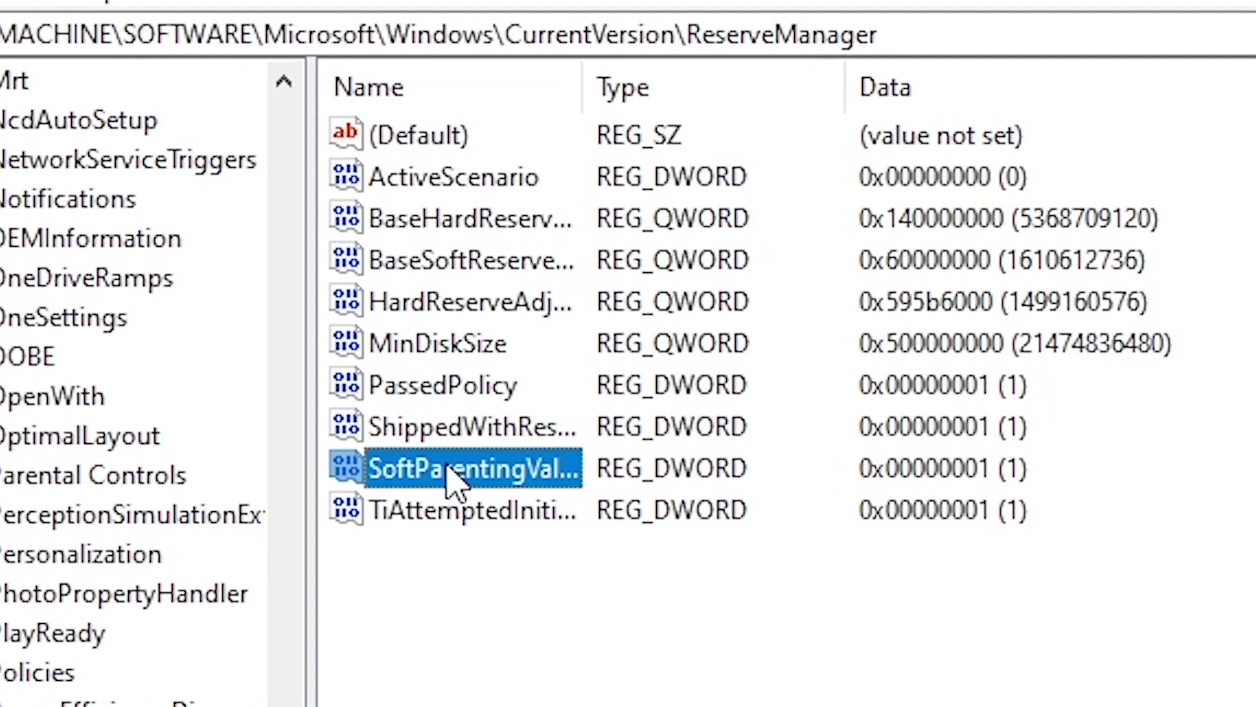
{"action": "double_click", "coordinate": [451, 481]}
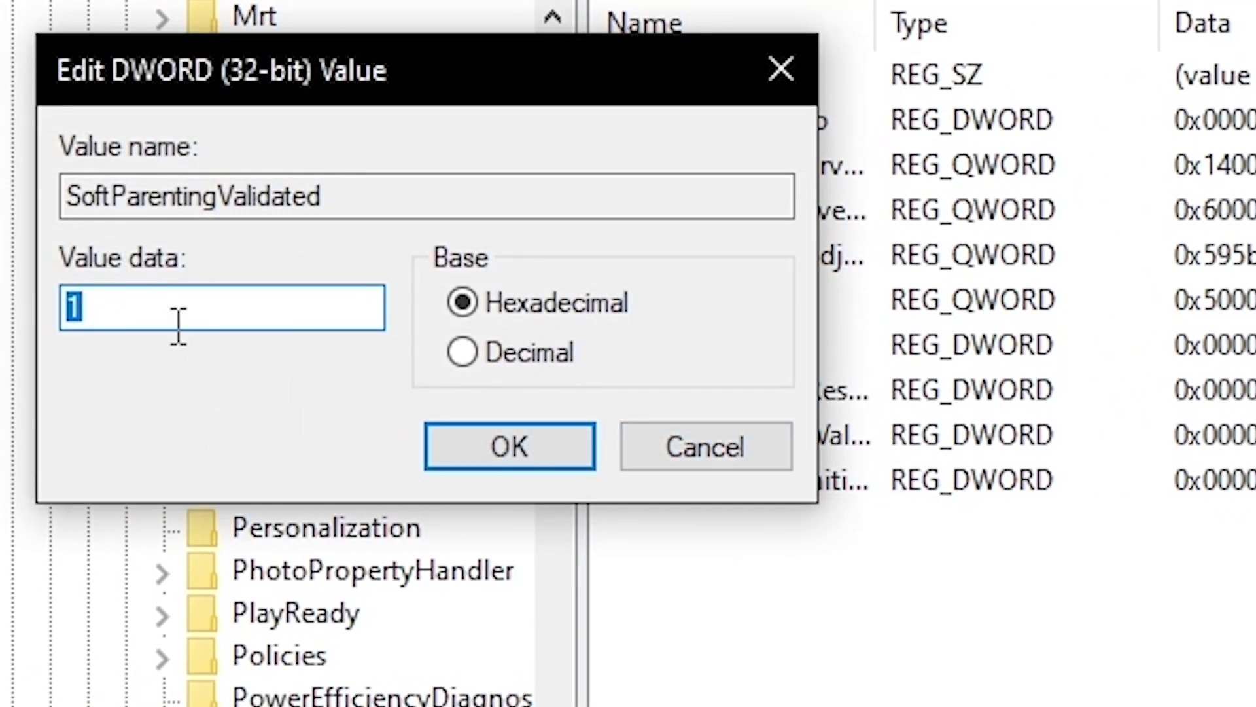
{"action": "type", "text": "0"}
{"action": "left_click", "coordinate": [484, 451]}
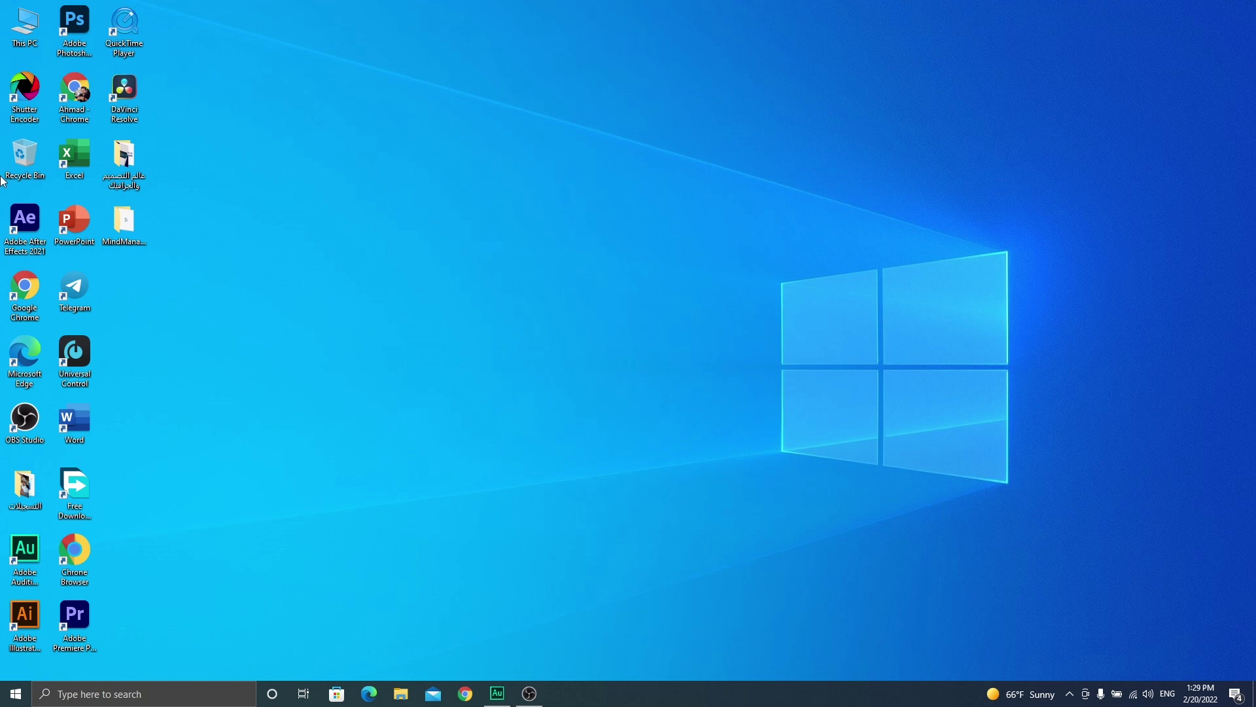
Open This PC to check the free space on Local Disk (C:), and close the window.
{"action": "double_click", "coordinate": [26, 29]}
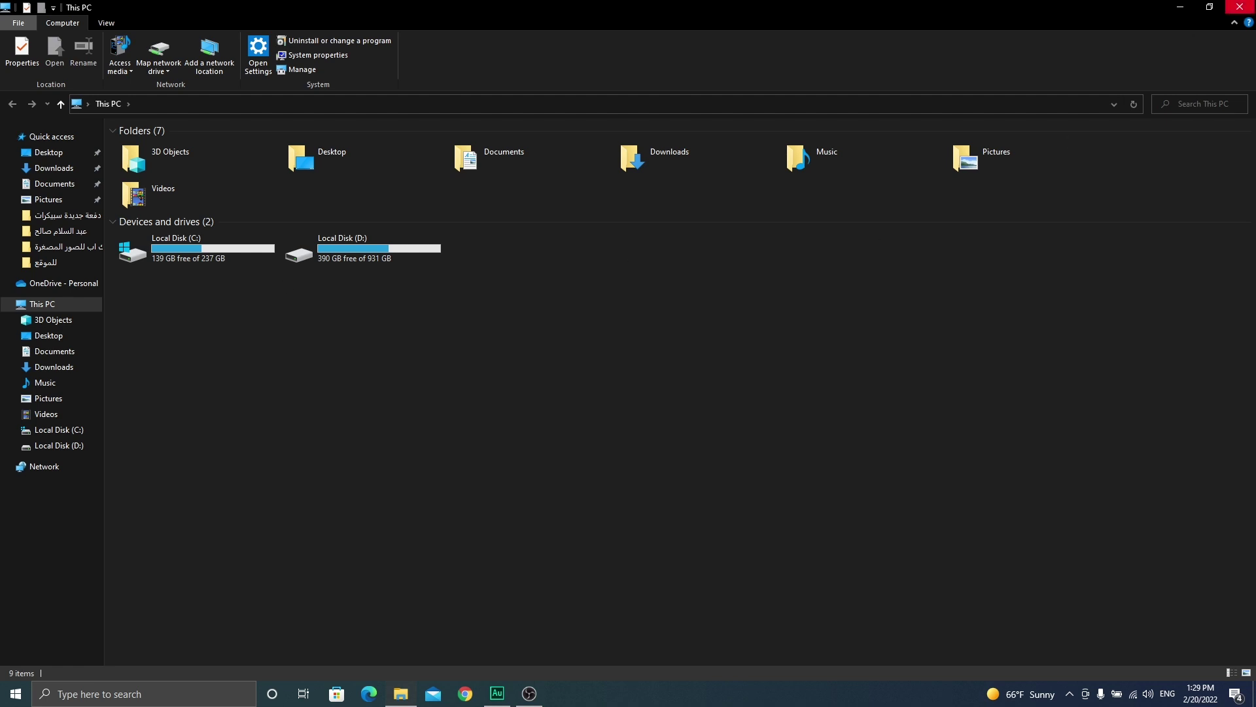
{"action": "left_click", "coordinate": [1247, 8]}
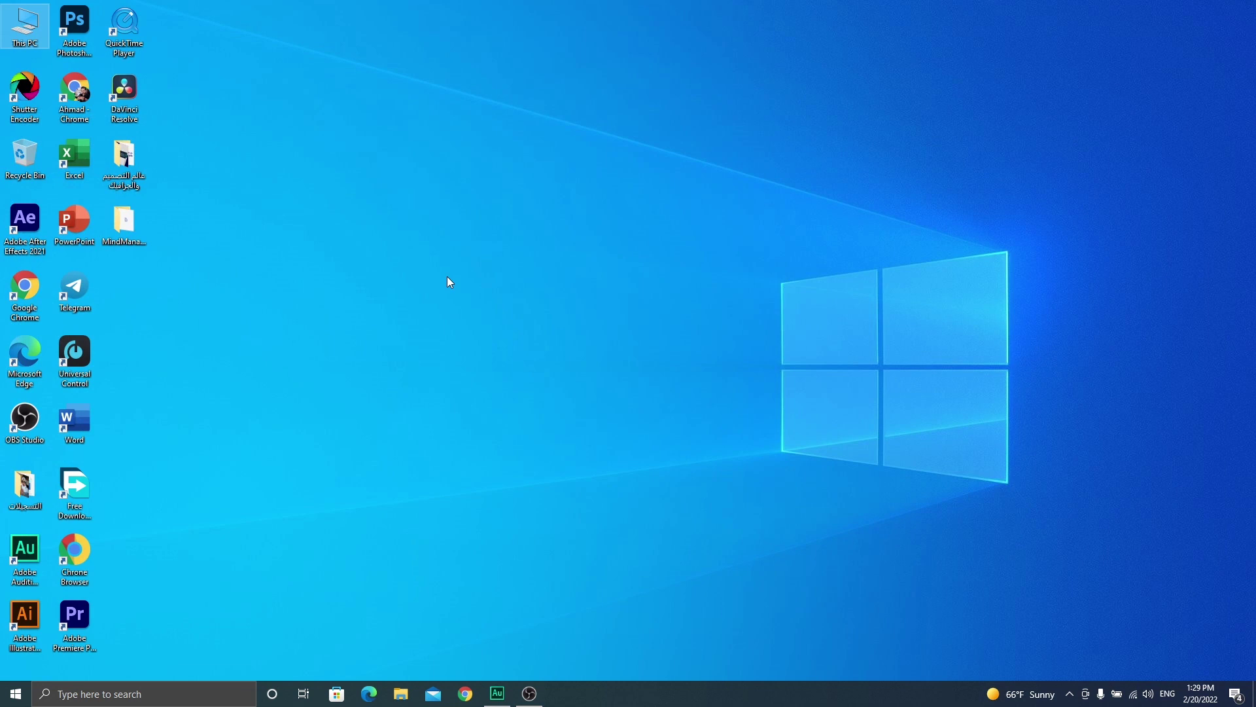